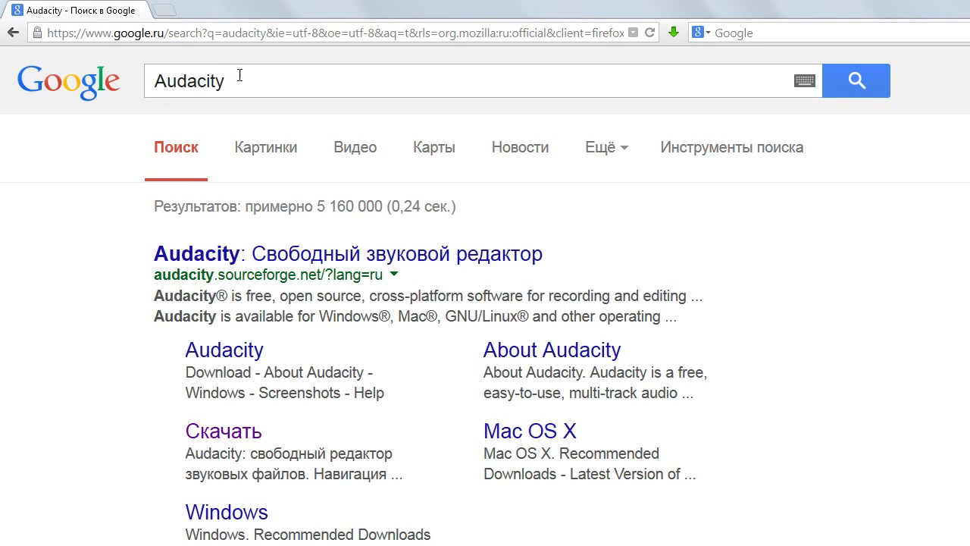
Open the Audacity download page from the search results and go to the Windows downloads.
drag(237, 75, 134, 77)
click(265, 80)
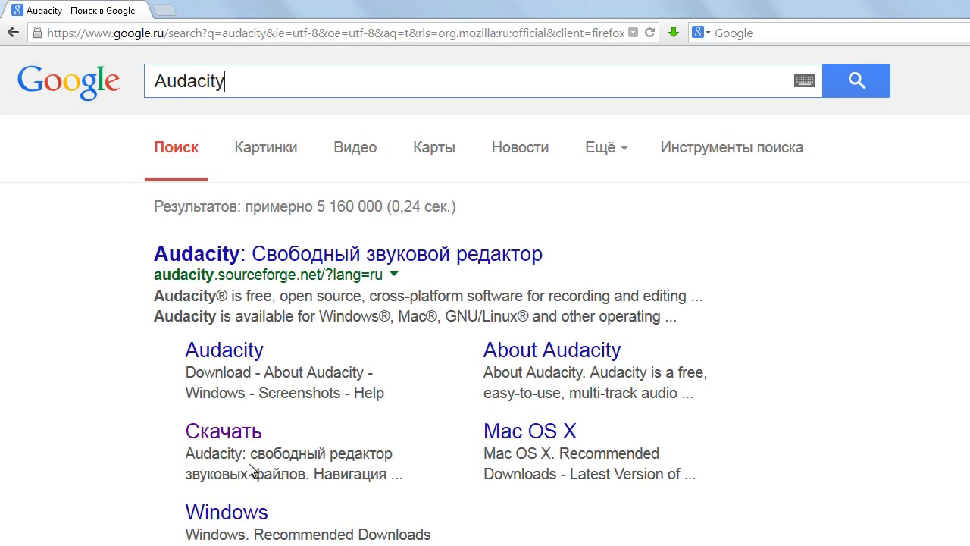
click(195, 435)
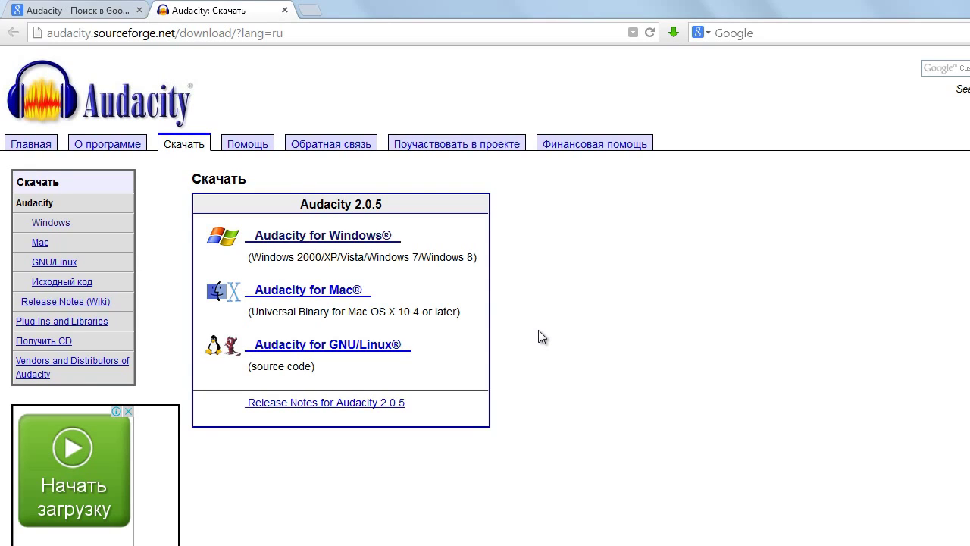
click(316, 238)
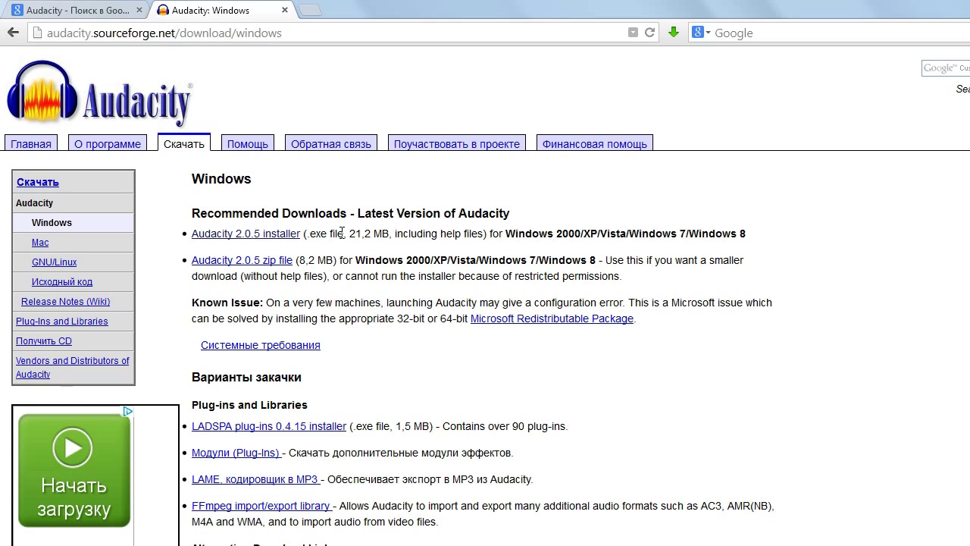
Download the Audacity 2.0.5 installer and save it to the desktop as audacity-win-2.0.5.exe.
click(274, 234)
click(367, 281)
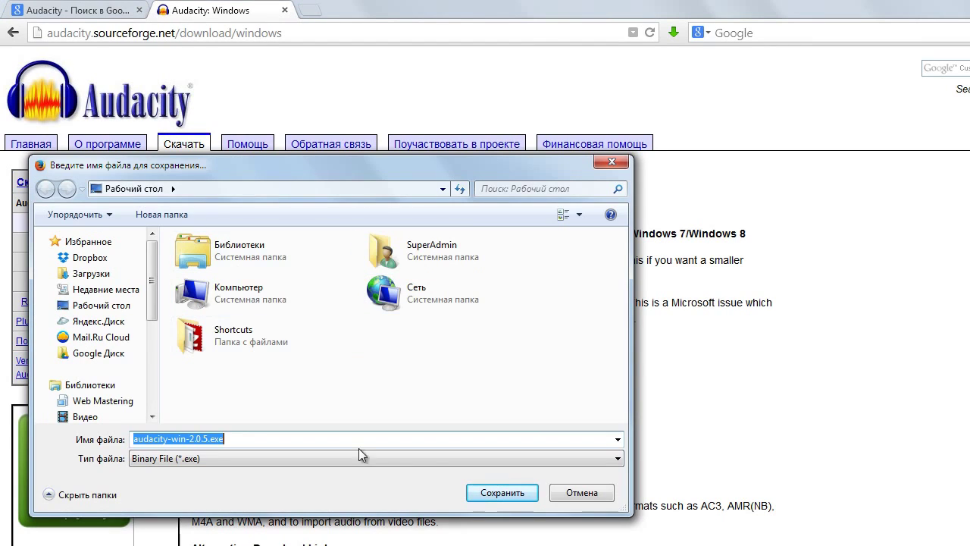
click(481, 493)
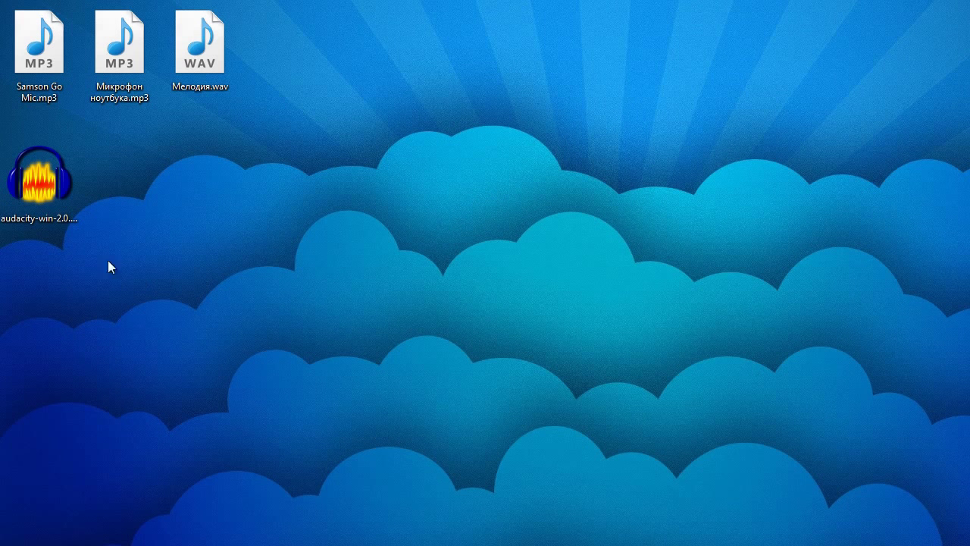
Run the downloaded audacity-win-2.0.5.exe installer and accept Русский as the setup language.
double_click(45, 193)
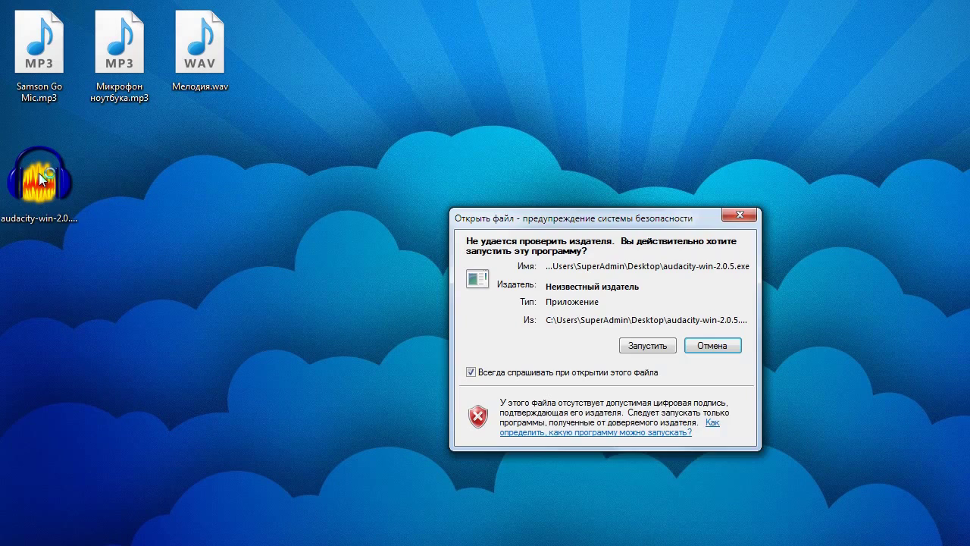
click(429, 266)
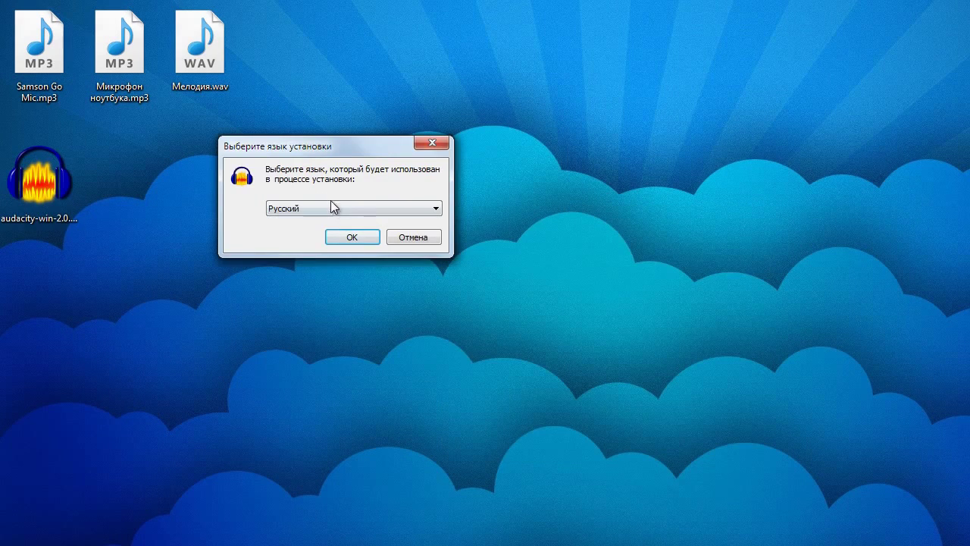
click(341, 237)
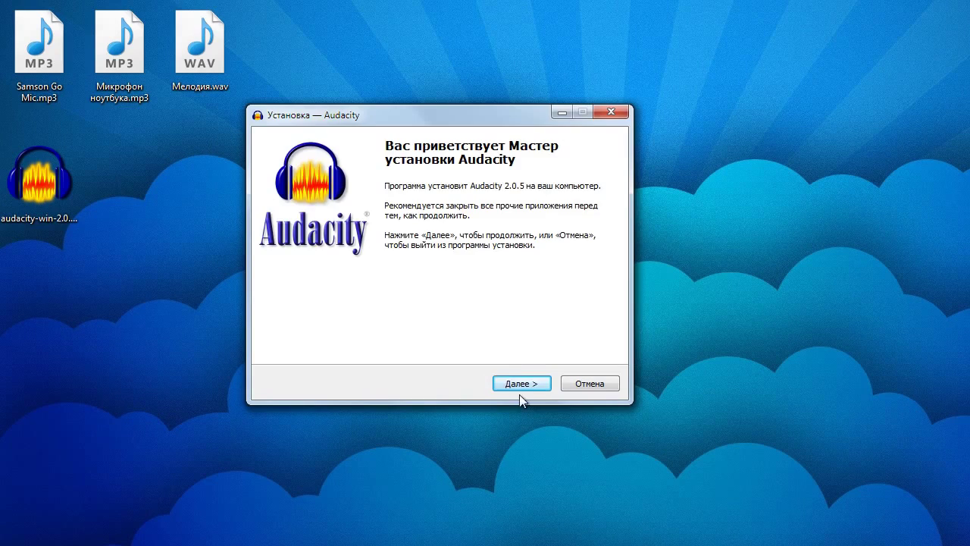
Install Audacity in C:\Program Files (x86)\Audacity with a desktop icon and launch it when setup finishes.
click(520, 384)
click(519, 384)
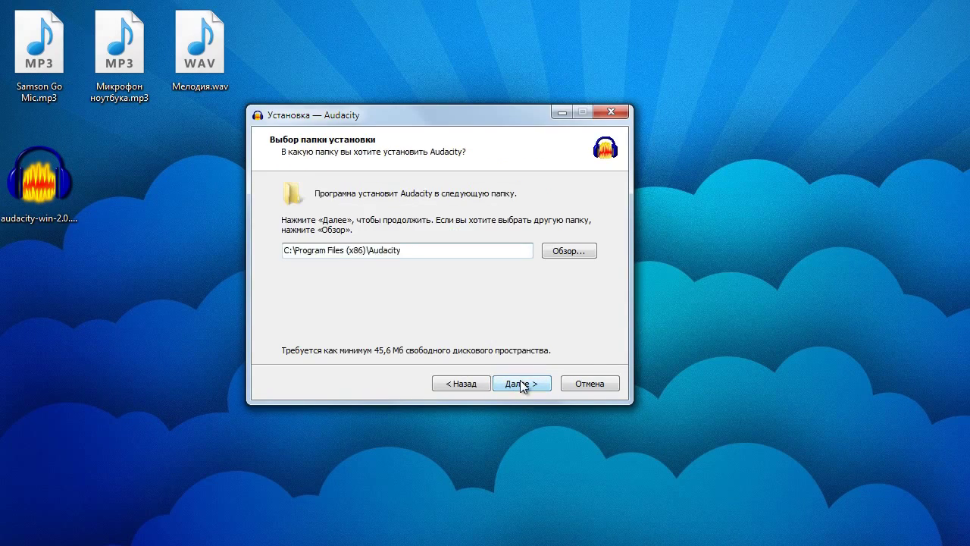
click(520, 384)
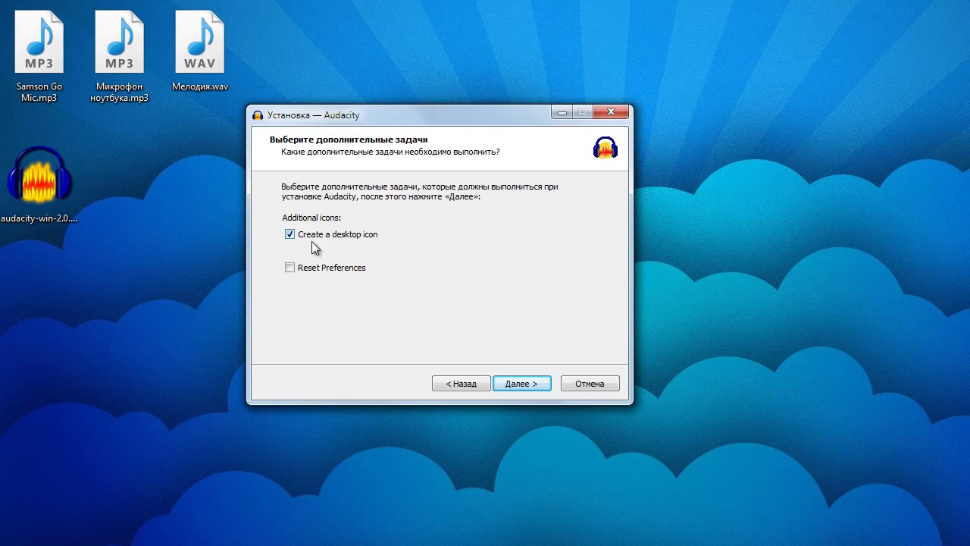
click(518, 383)
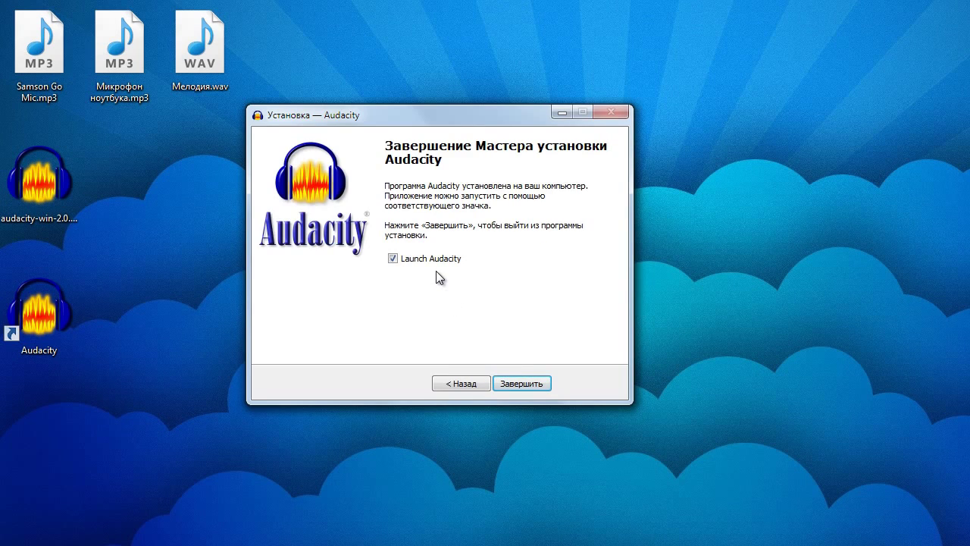
click(513, 383)
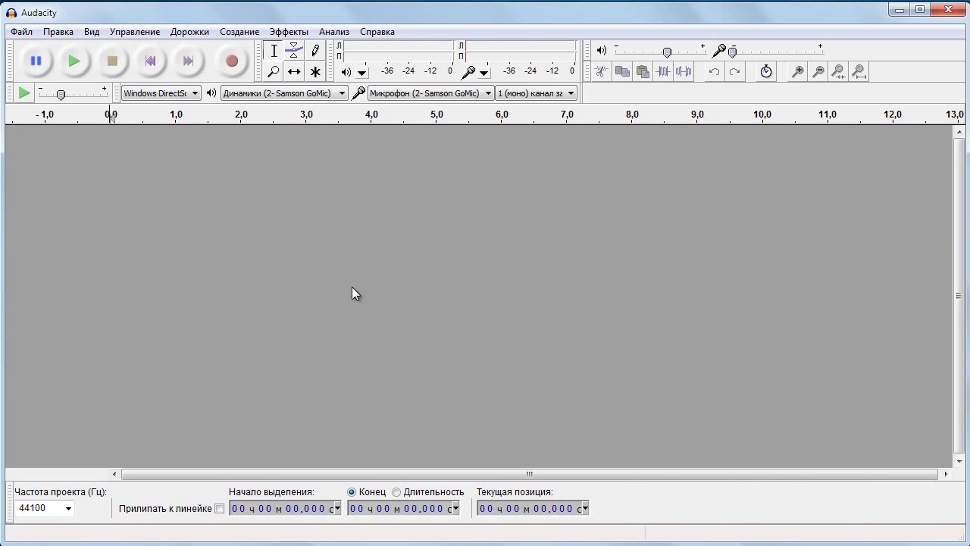
In the device preferences, choose Windows DirectSound as the audio host and Динамики (2- Samson GoMic) for playback.
click(59, 32)
click(115, 344)
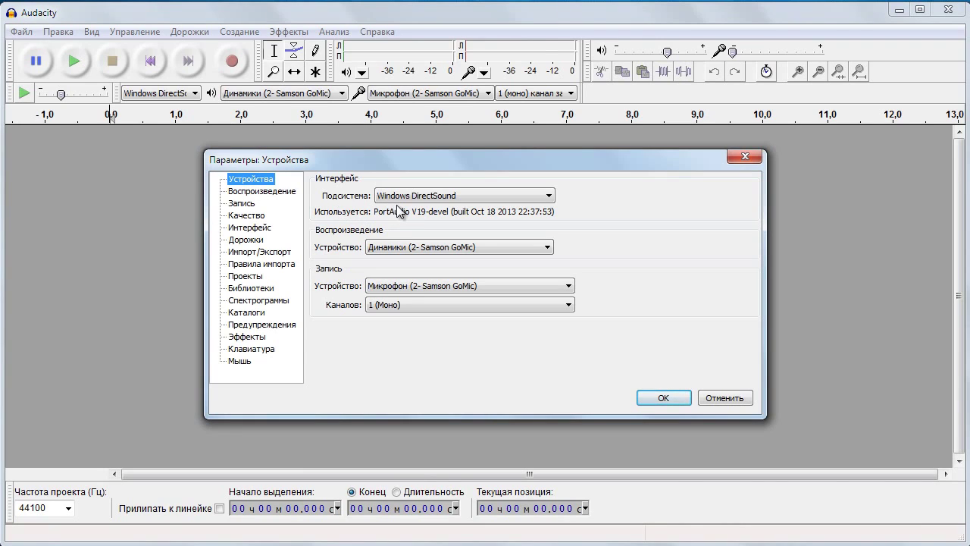
click(423, 195)
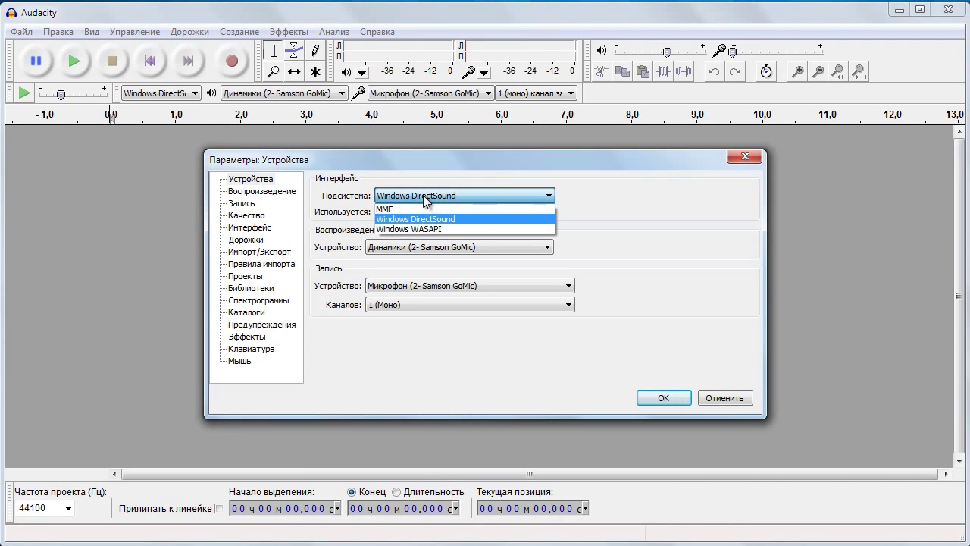
click(401, 219)
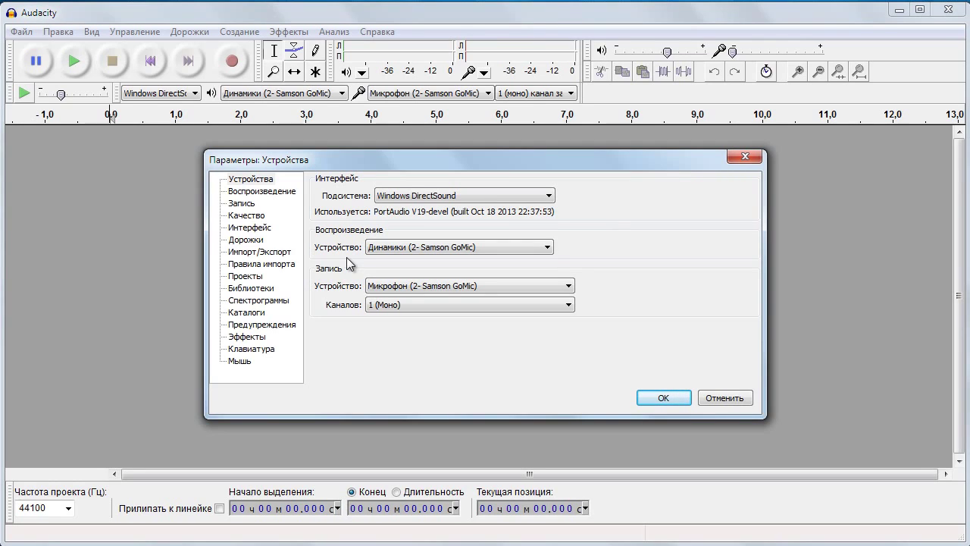
click(422, 247)
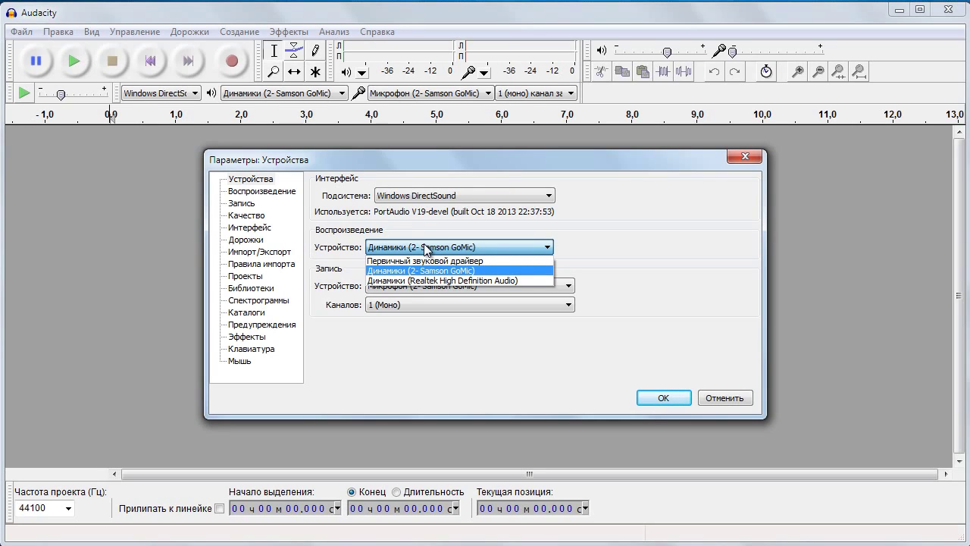
click(433, 271)
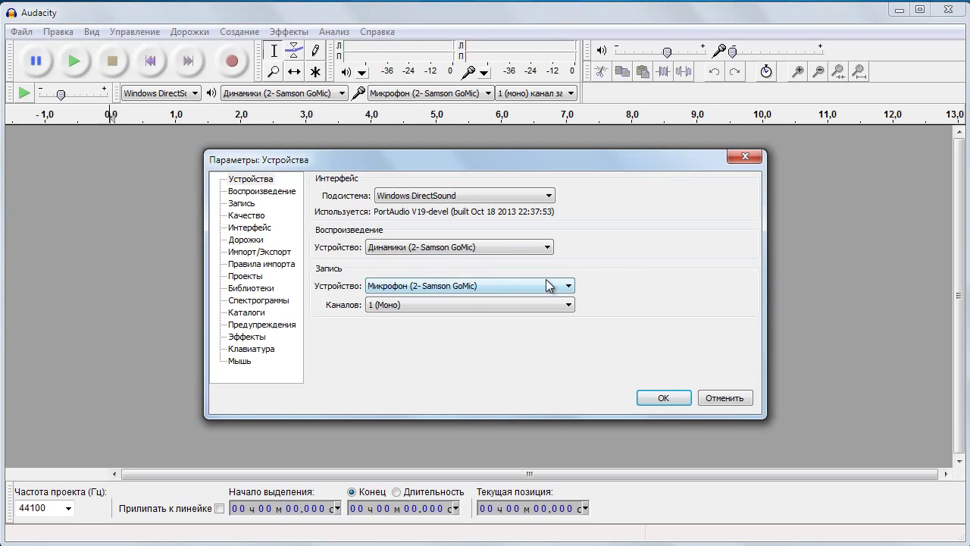
Keep Микрофон (2- Samson GoMic) as the recording device with 1 (Моно) channel.
click(409, 287)
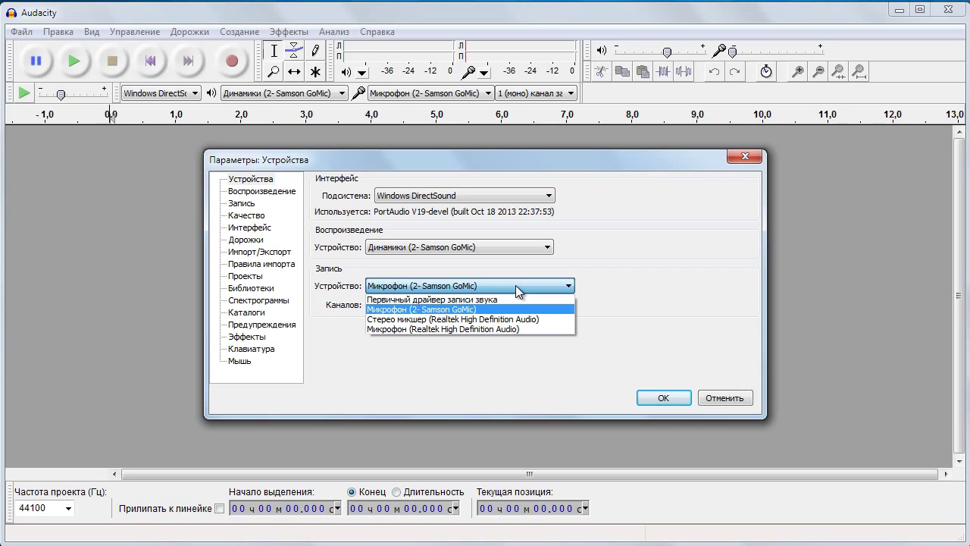
click(345, 315)
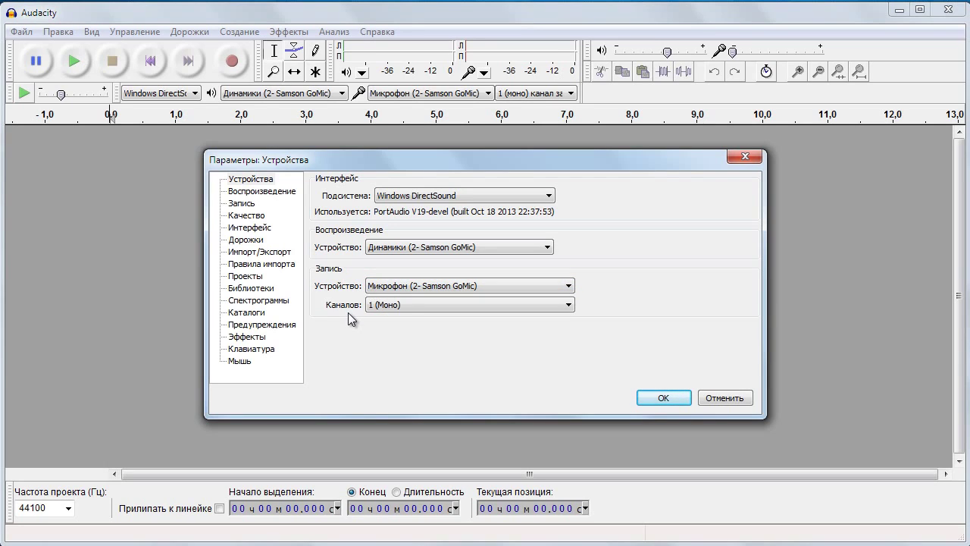
click(414, 303)
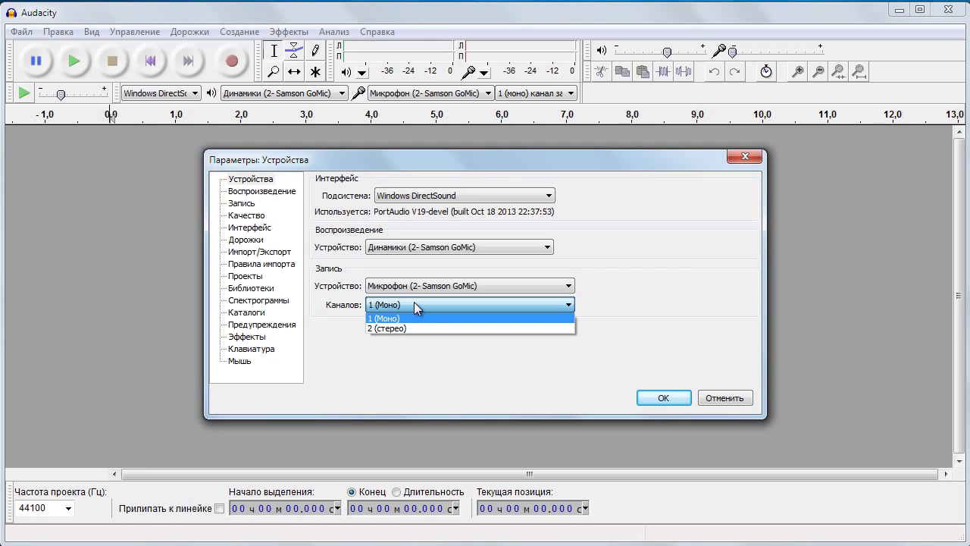
click(347, 314)
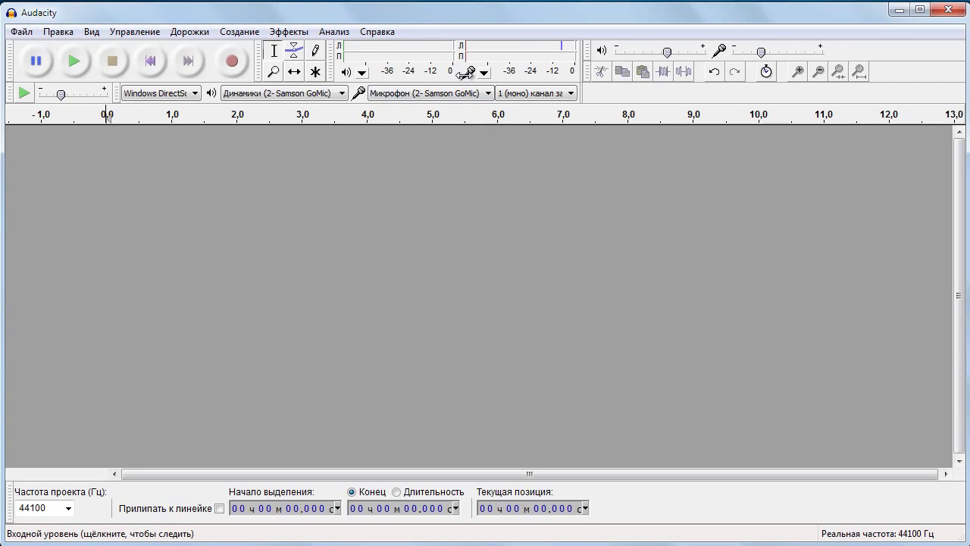
Start monitoring the microphone's input level and raise the recording volume slightly.
click(470, 72)
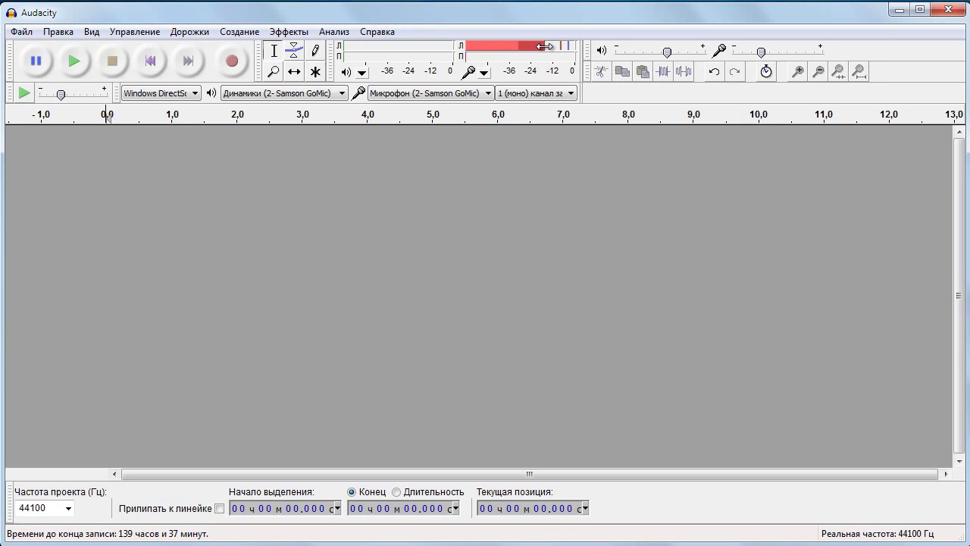
mouse_move(763, 59)
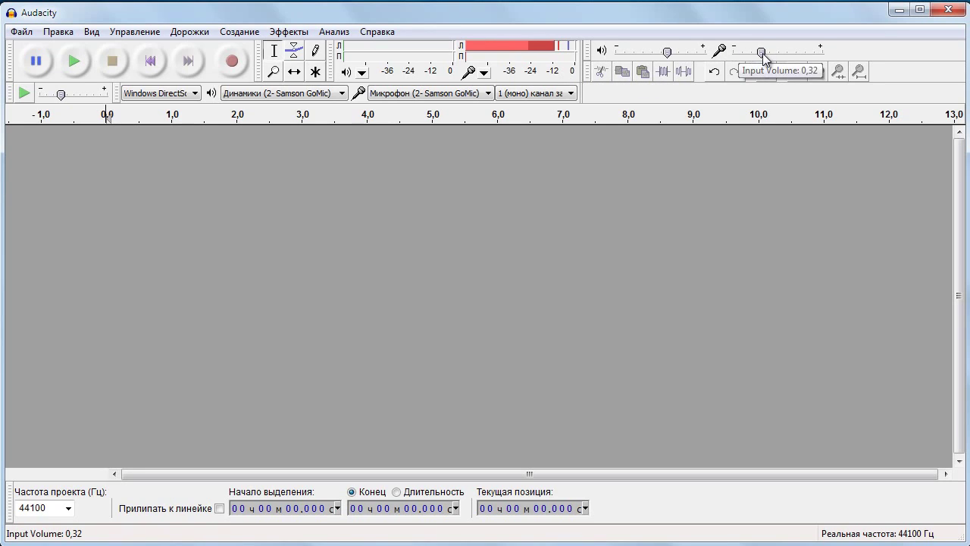
mouse_move(763, 54)
mouse_down()
mouse_move(779, 55)
mouse_move(760, 55)
mouse_move(767, 59)
mouse_up()
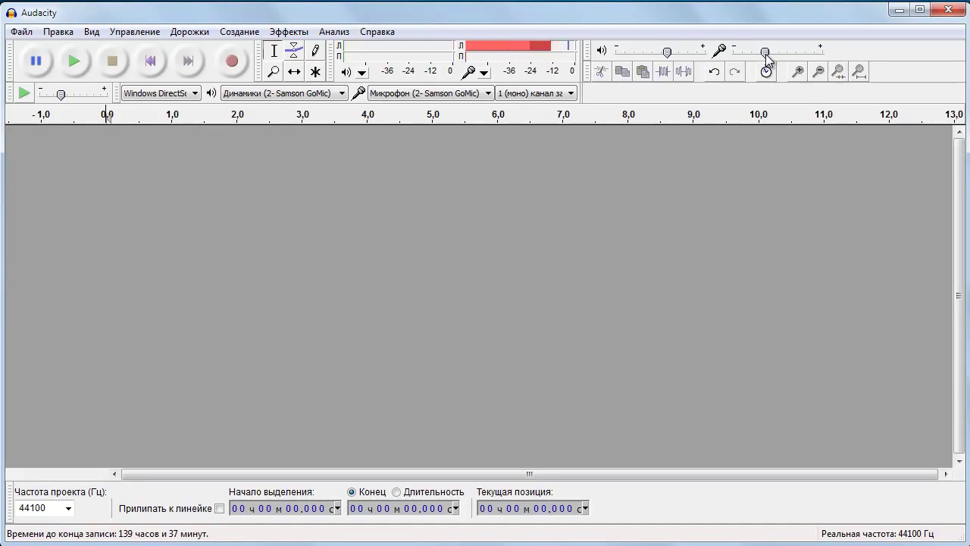
mouse_move(734, 59)
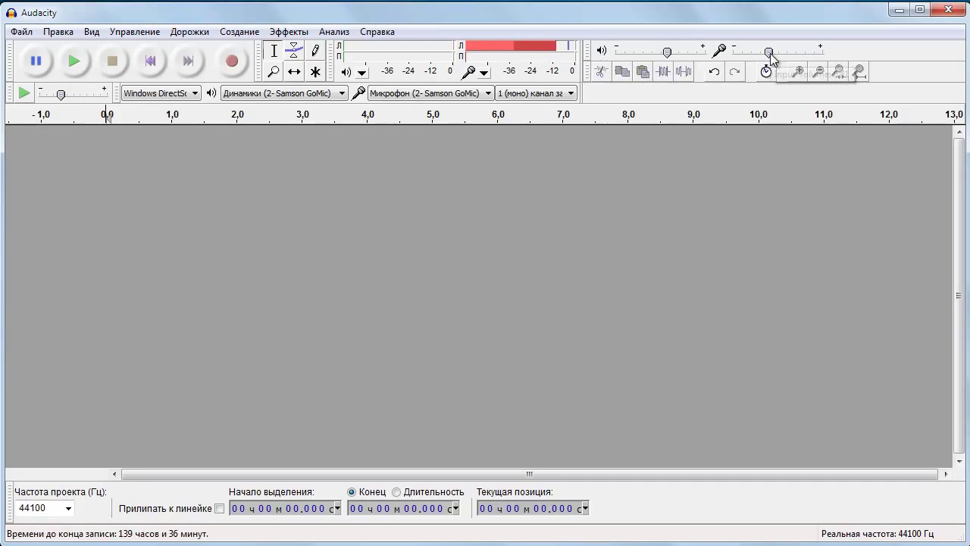
mouse_move(770, 59)
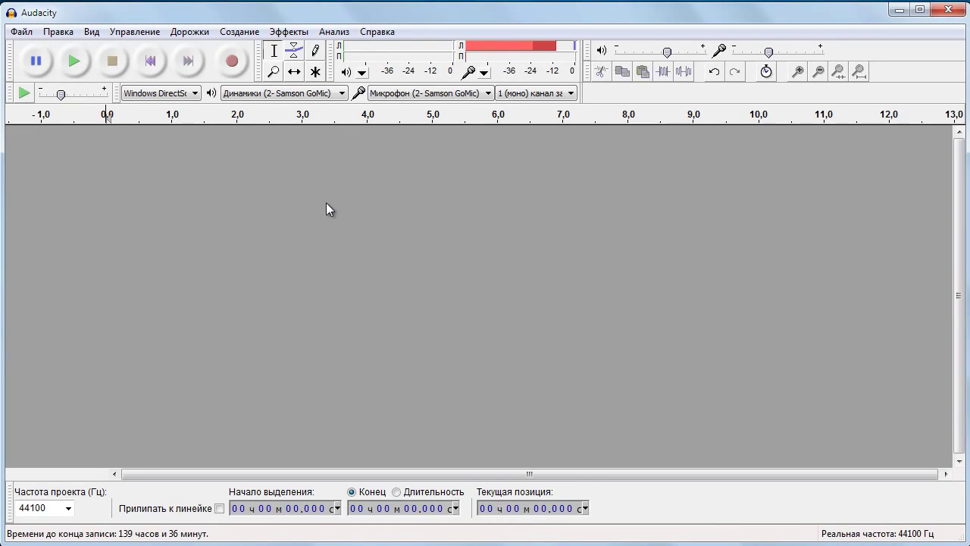
Record about 33 seconds of speech from the microphone and play the track back from the beginning.
click(232, 67)
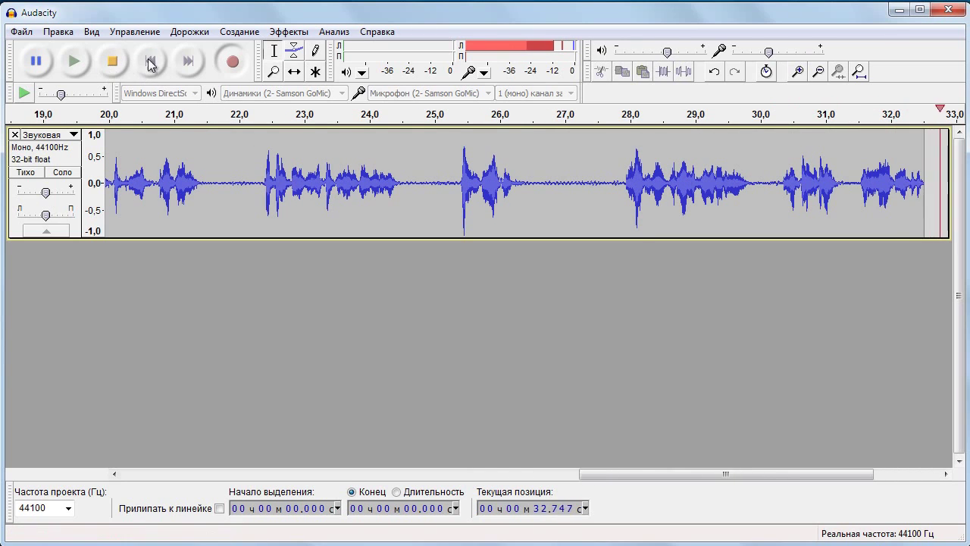
click(112, 61)
drag(667, 474, 145, 496)
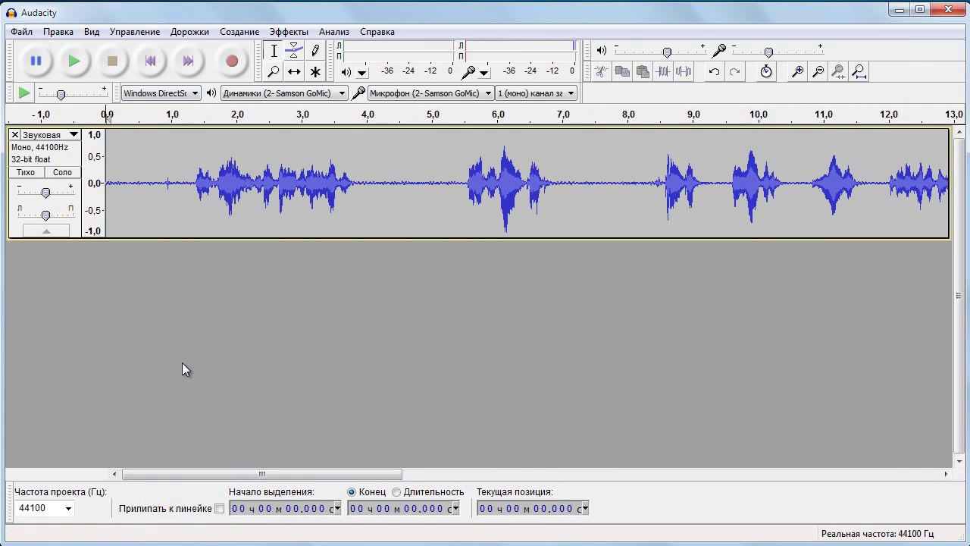
click(74, 62)
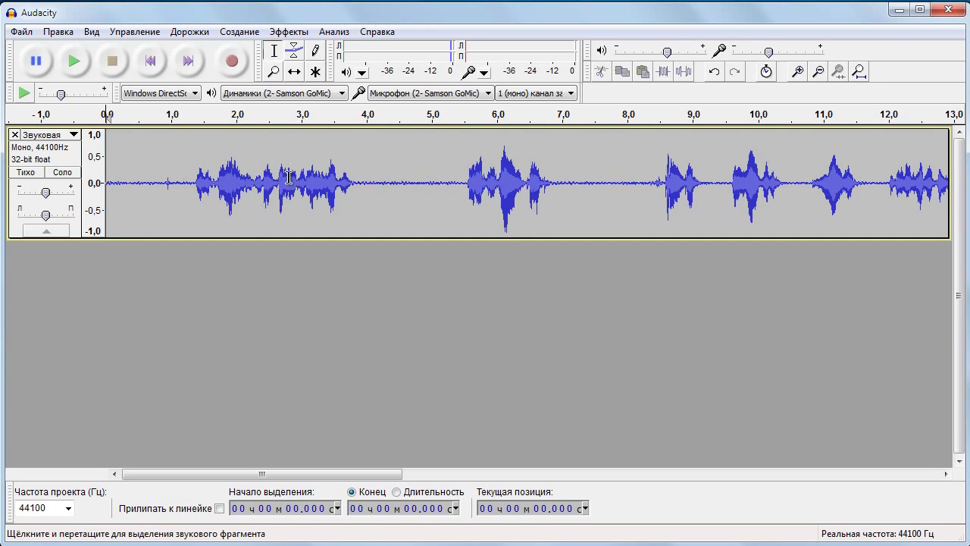
Select the pause between phrases from about 4.0 to 5.4 seconds and listen to its background noise twice.
click(367, 164)
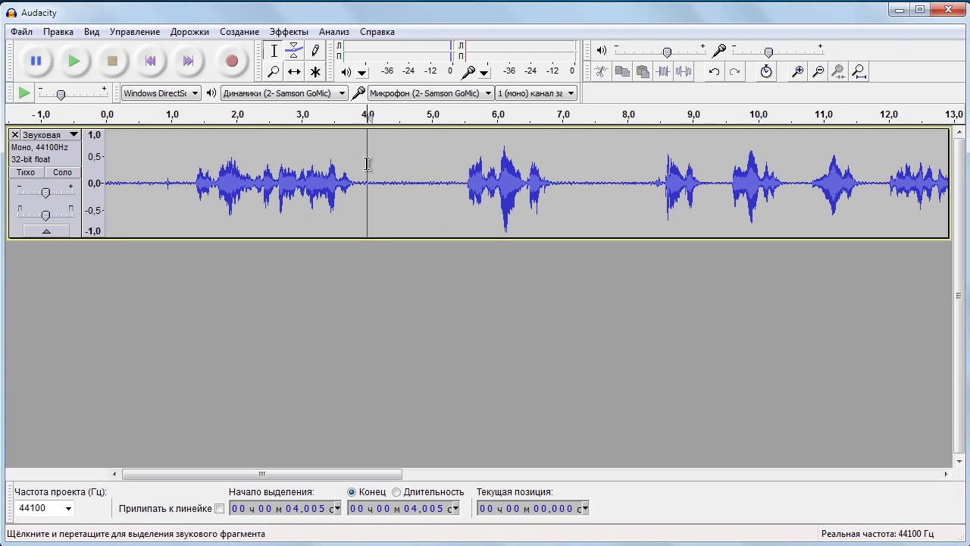
drag(367, 164, 457, 168)
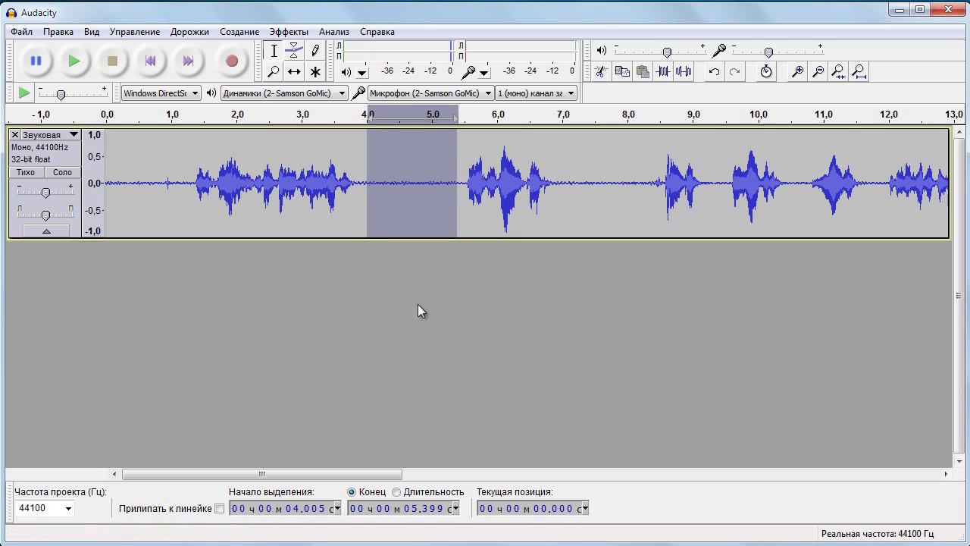
click(72, 64)
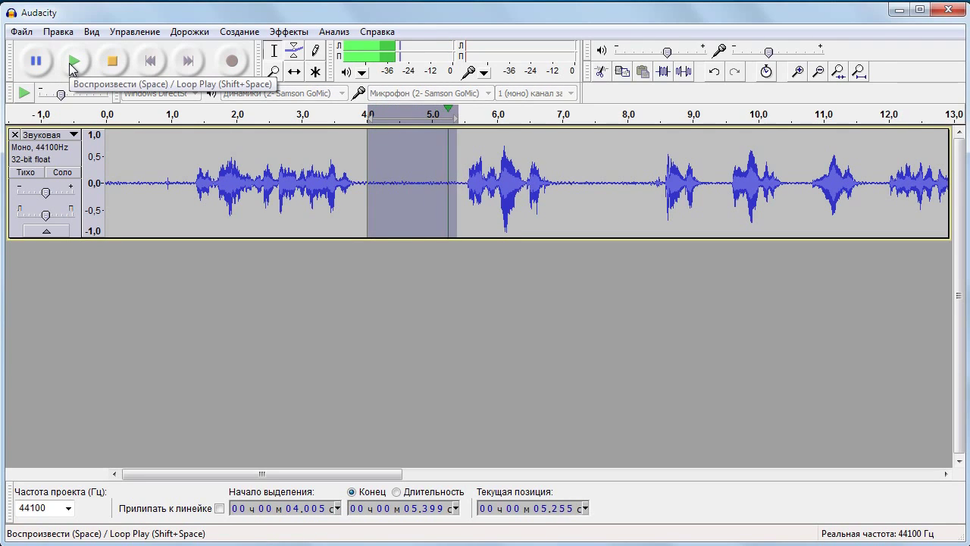
click(70, 63)
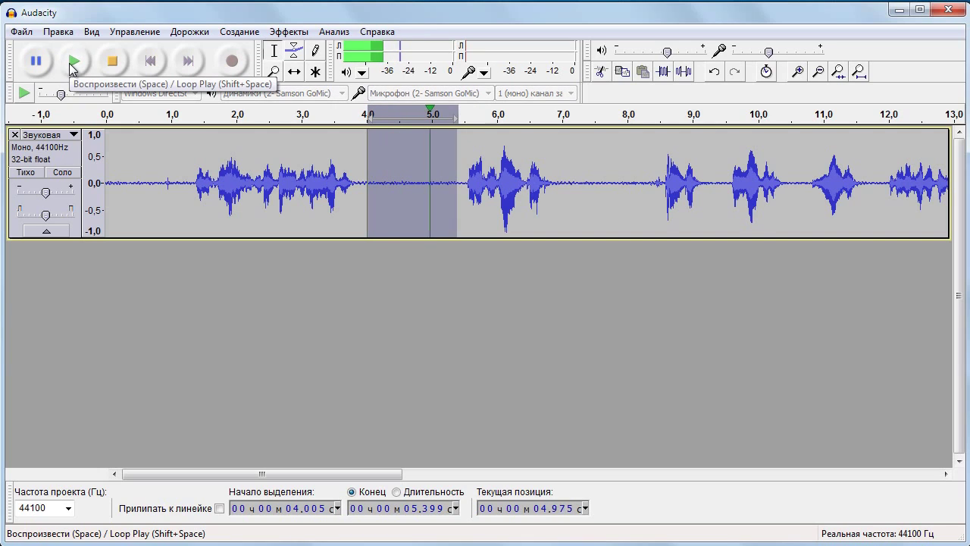
Select the pause from about 7.1 to 8.3 seconds and listen to its background noise.
click(414, 189)
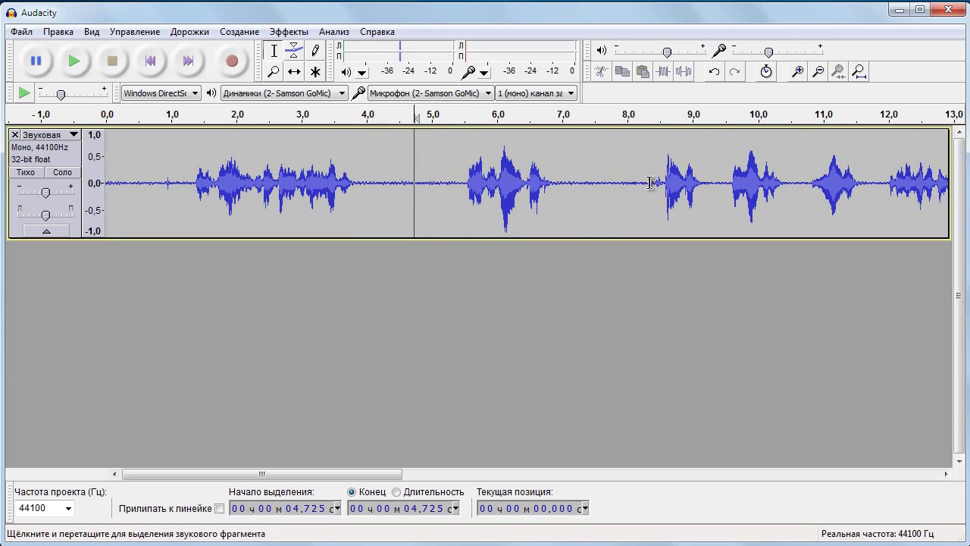
drag(649, 184, 572, 189)
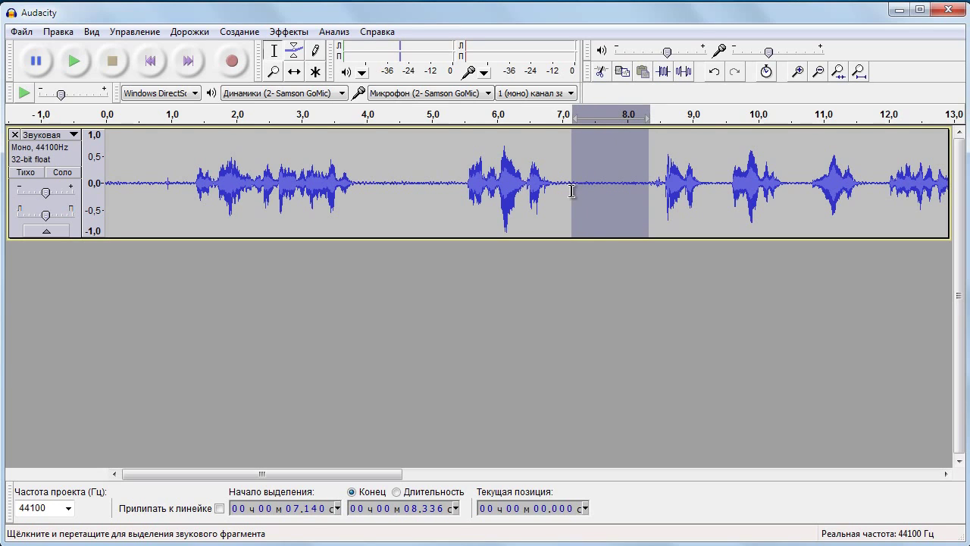
click(69, 65)
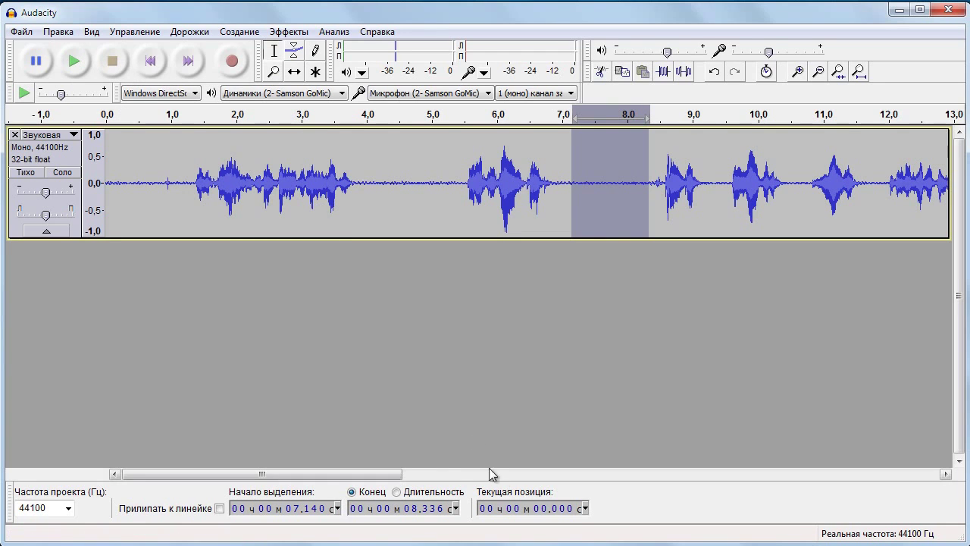
Select and listen to the pause from about 13.3 to 14.2 seconds, then create a noise profile from it with Удаление шума.
drag(392, 476, 586, 475)
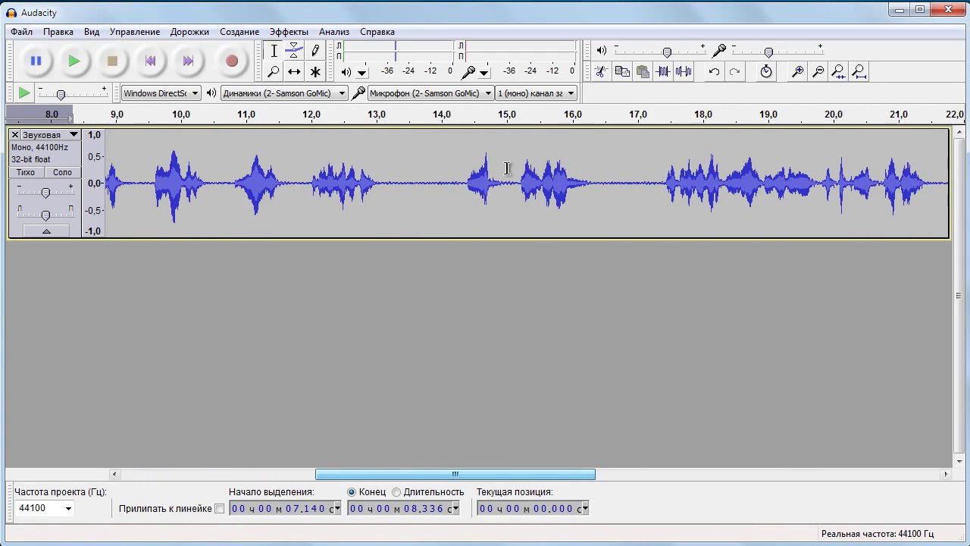
drag(456, 182, 393, 183)
click(81, 61)
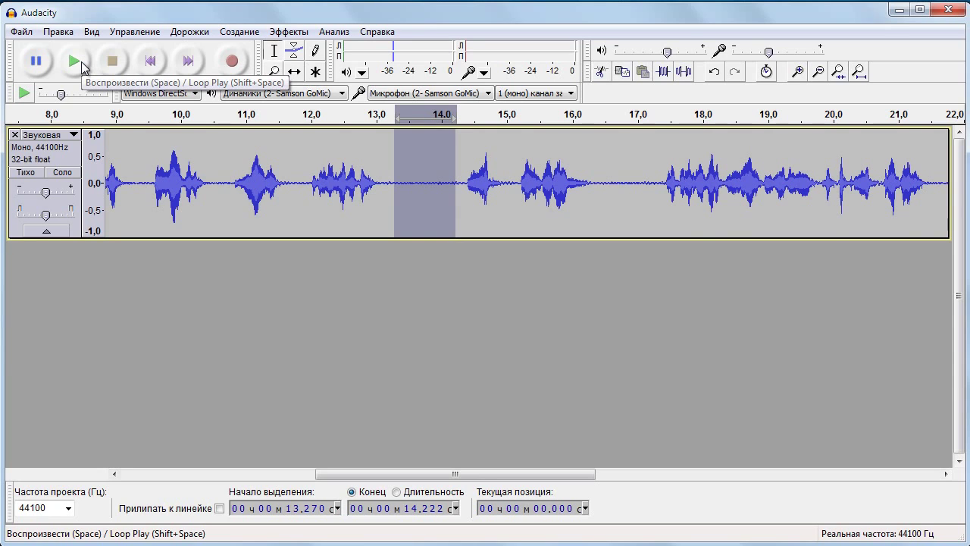
click(288, 32)
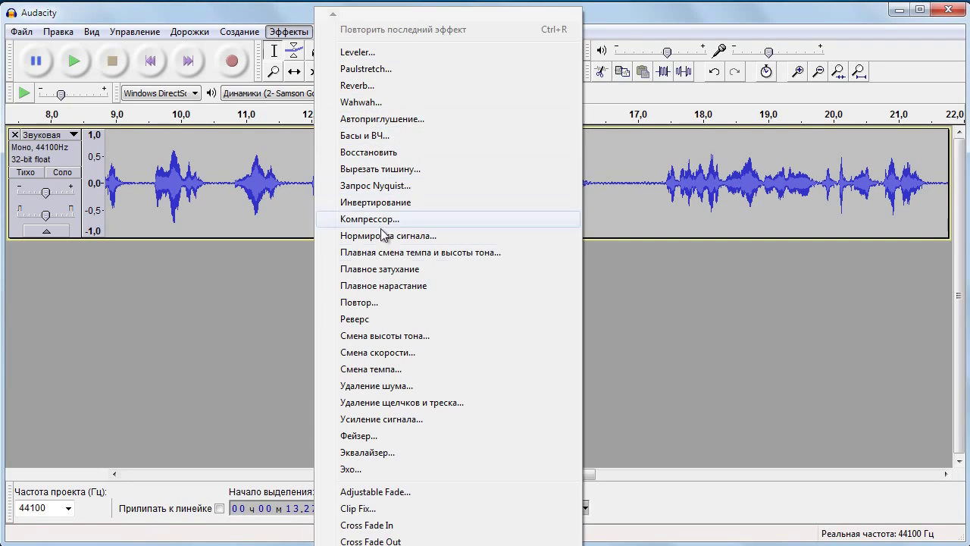
click(385, 390)
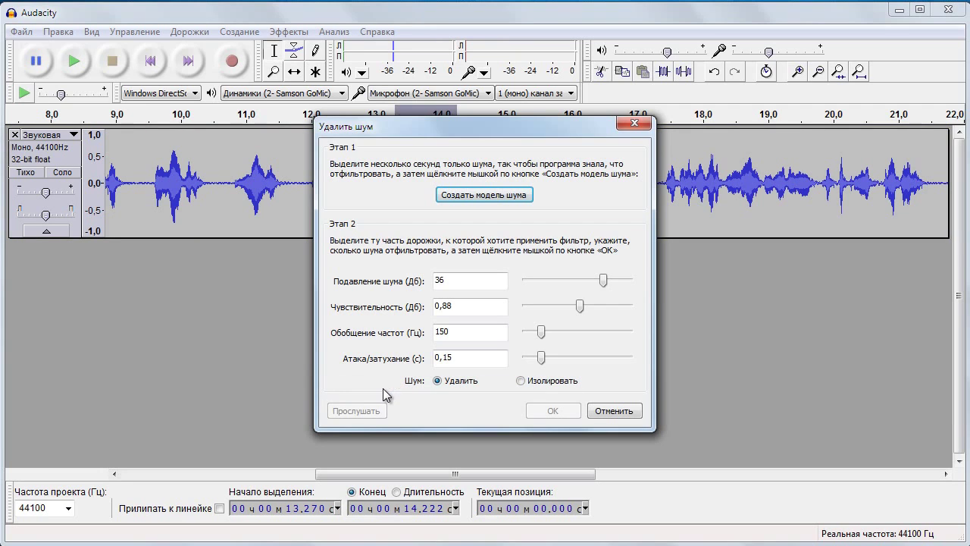
drag(547, 131, 765, 131)
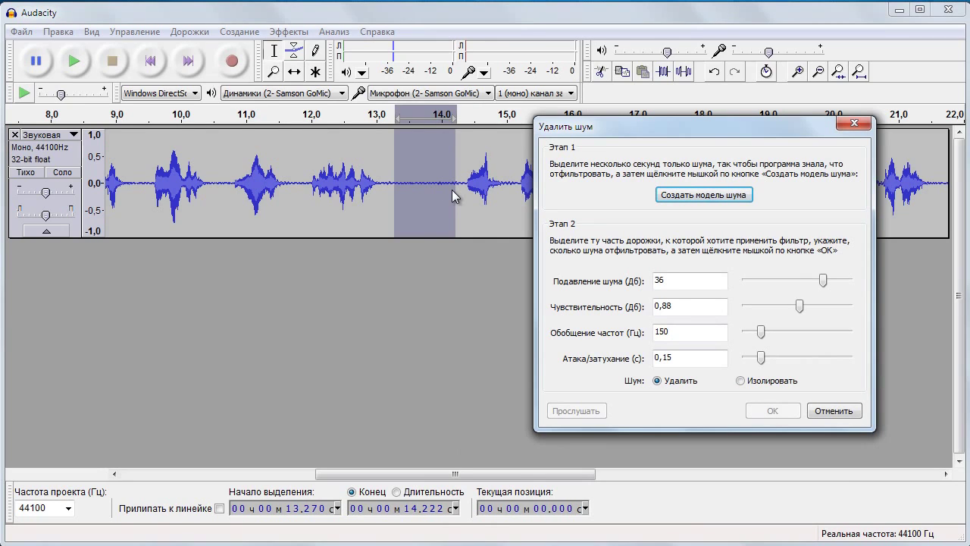
click(702, 196)
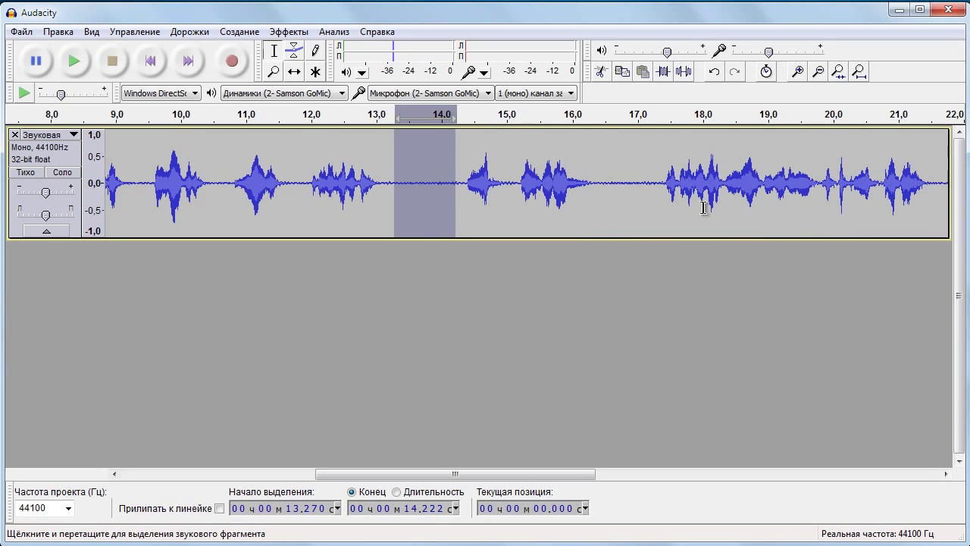
Select the entire track and repeat the Удаление шума effect on it with the last-used settings.
click(60, 34)
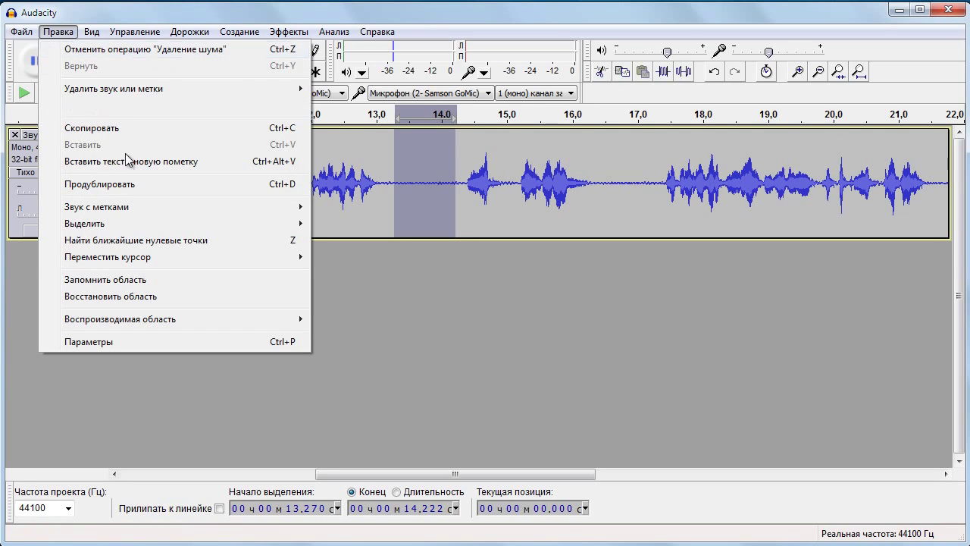
mouse_move(119, 220)
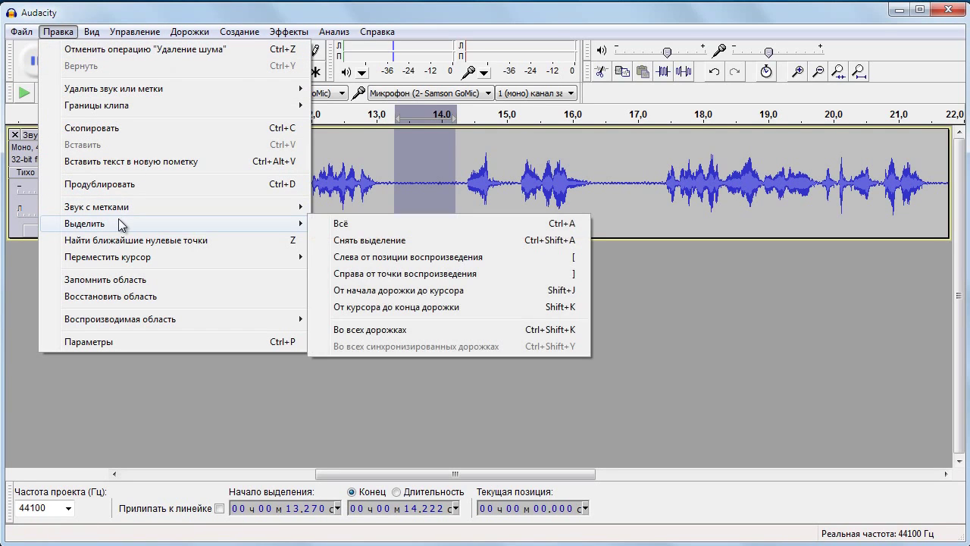
click(352, 224)
click(541, 214)
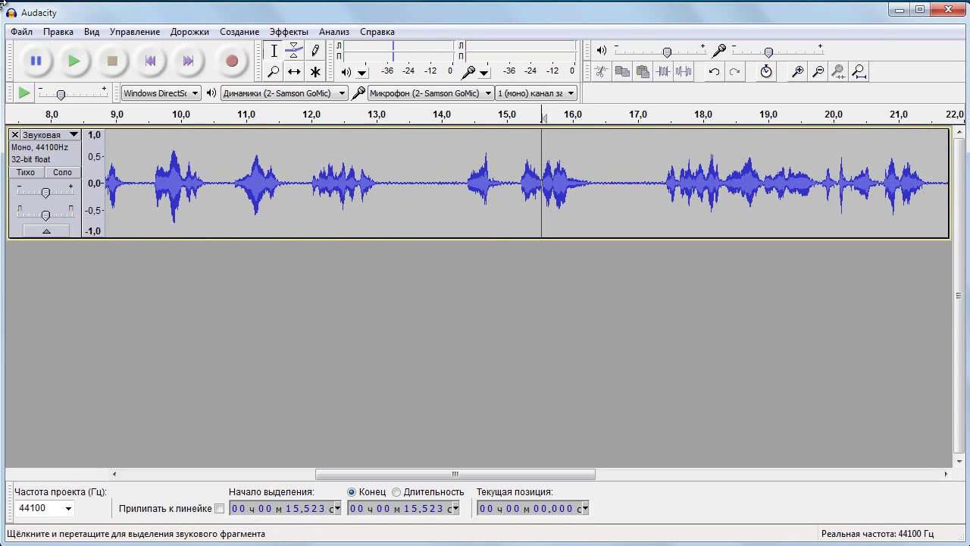
key(ctrl+a)
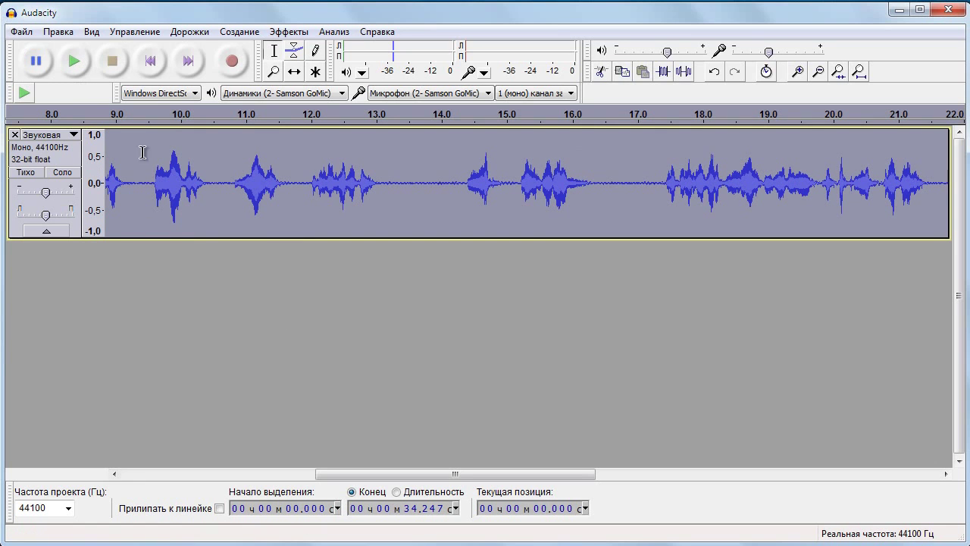
drag(473, 475, 239, 479)
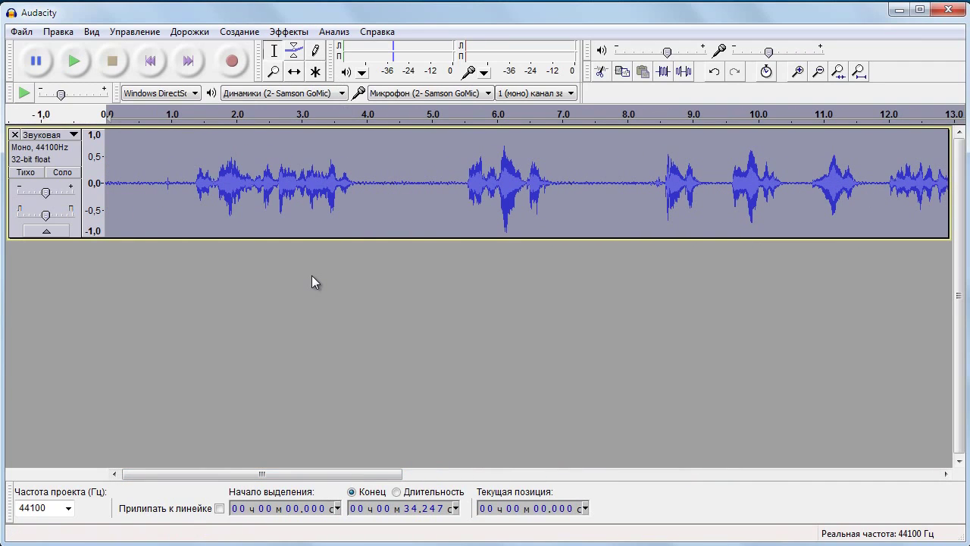
click(289, 32)
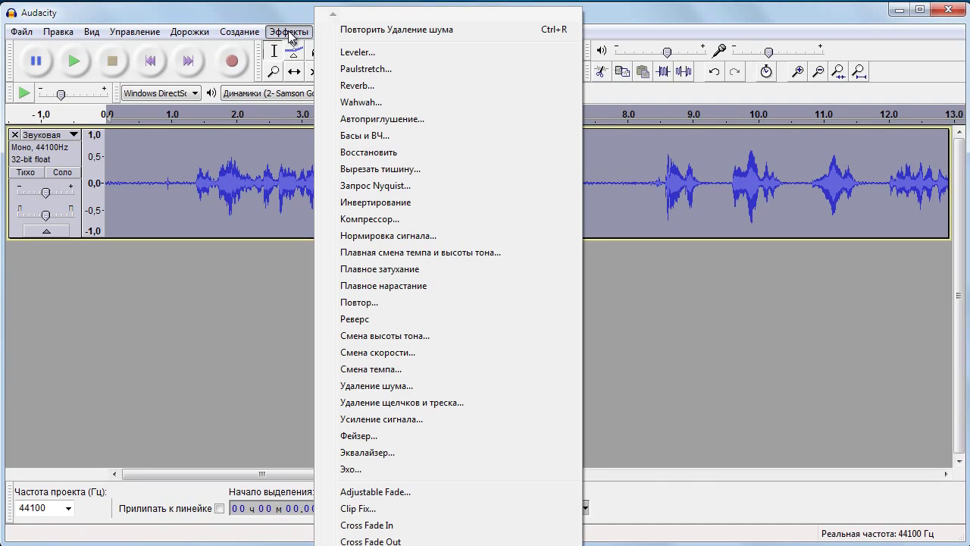
click(388, 30)
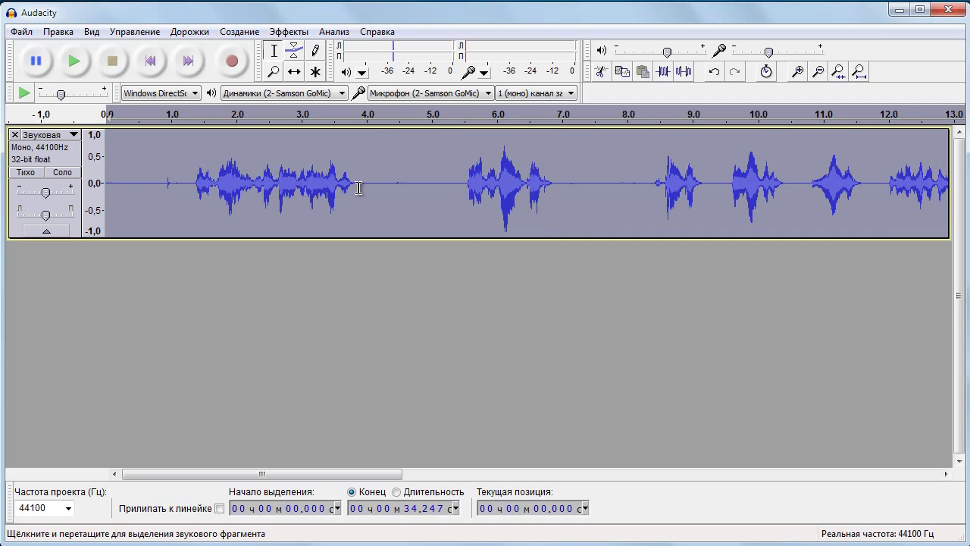
Play the noise-reduced track from the beginning to check the cleaned pauses, and stop playback.
click(149, 62)
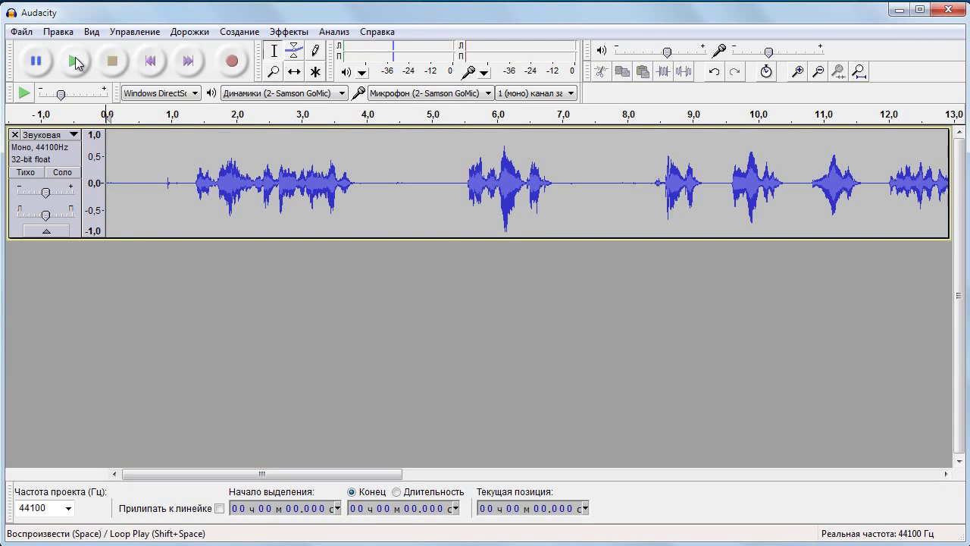
click(75, 62)
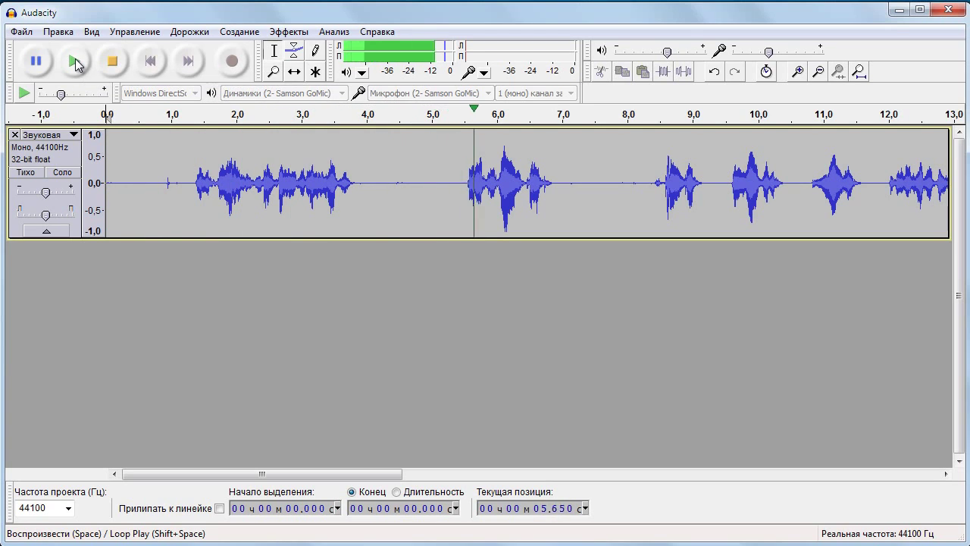
key(space)
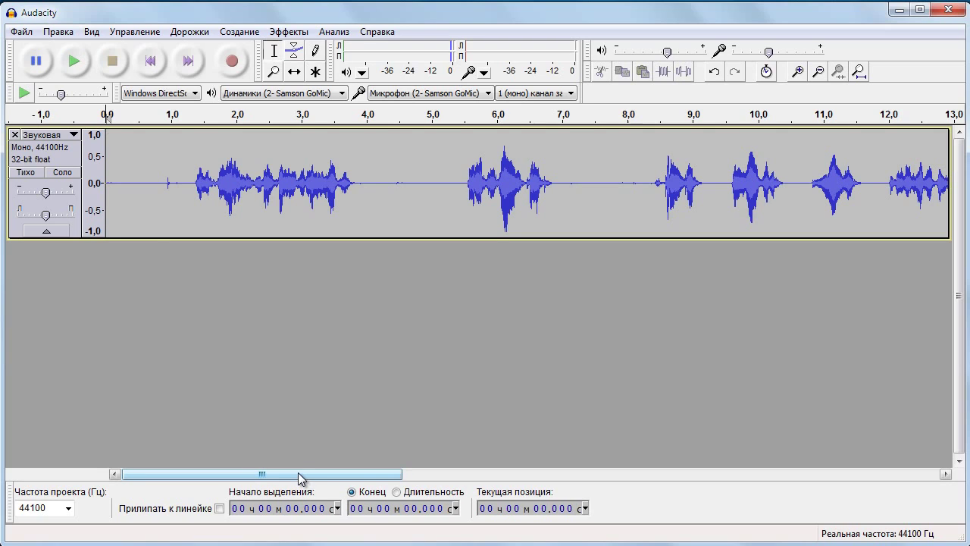
Listen to the sound from about 0.7 seconds, and delete the first 1.2 seconds of the track before the speech.
click(184, 187)
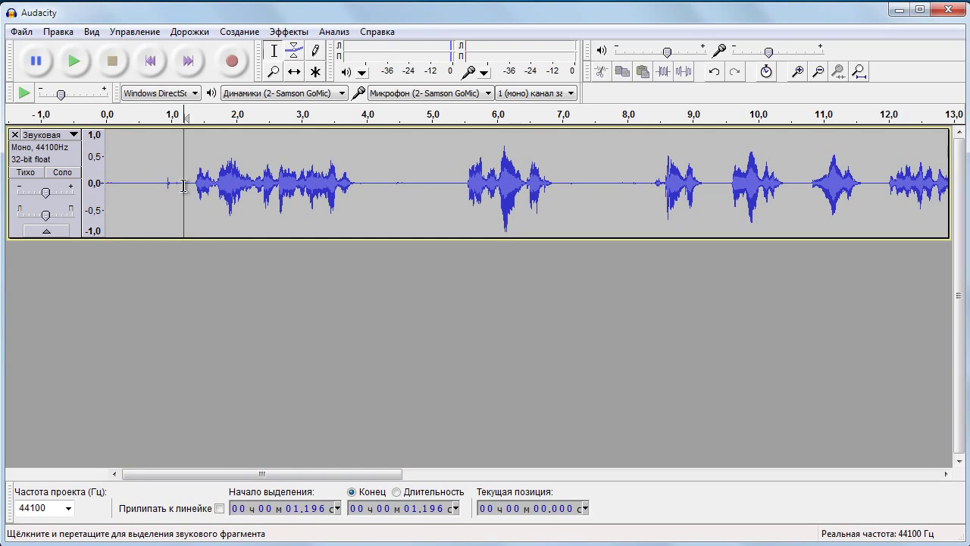
click(155, 183)
click(76, 62)
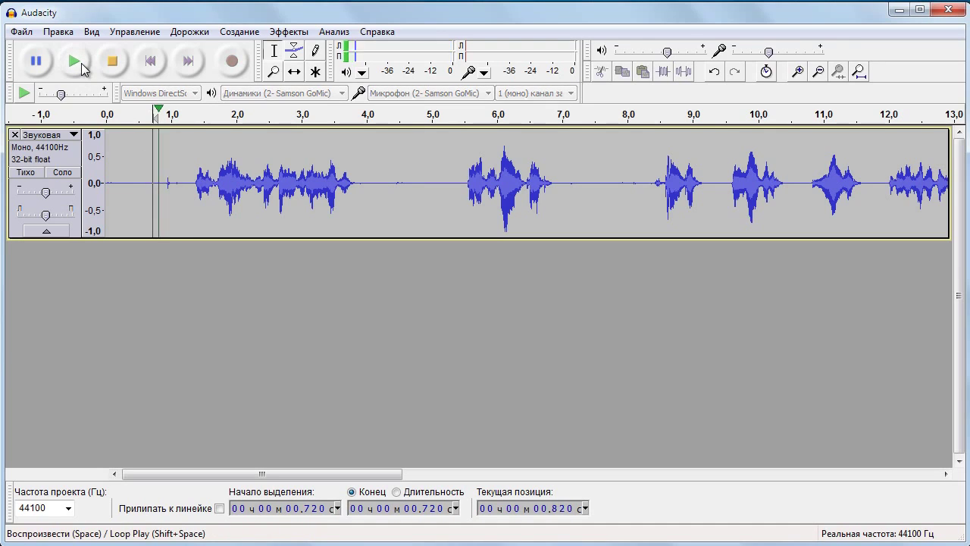
click(112, 60)
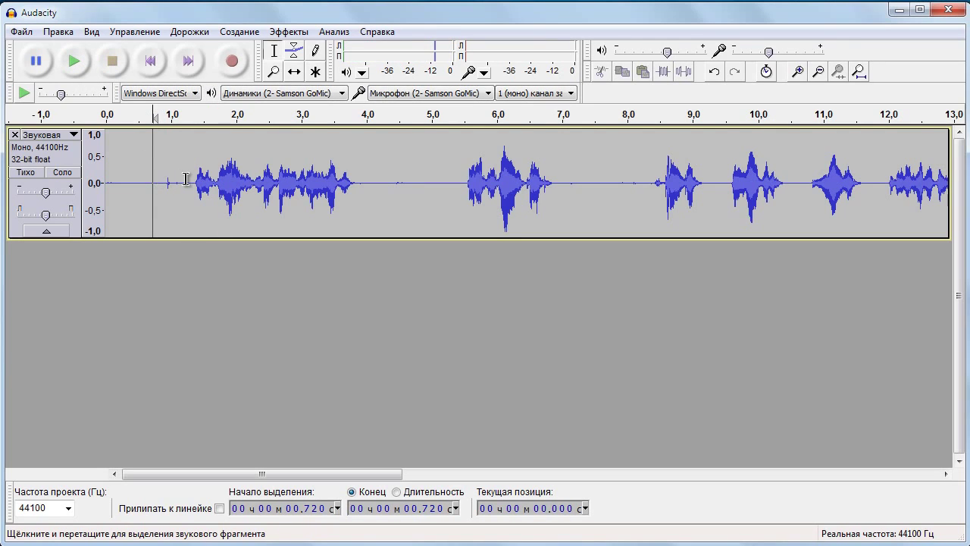
drag(187, 180, 88, 183)
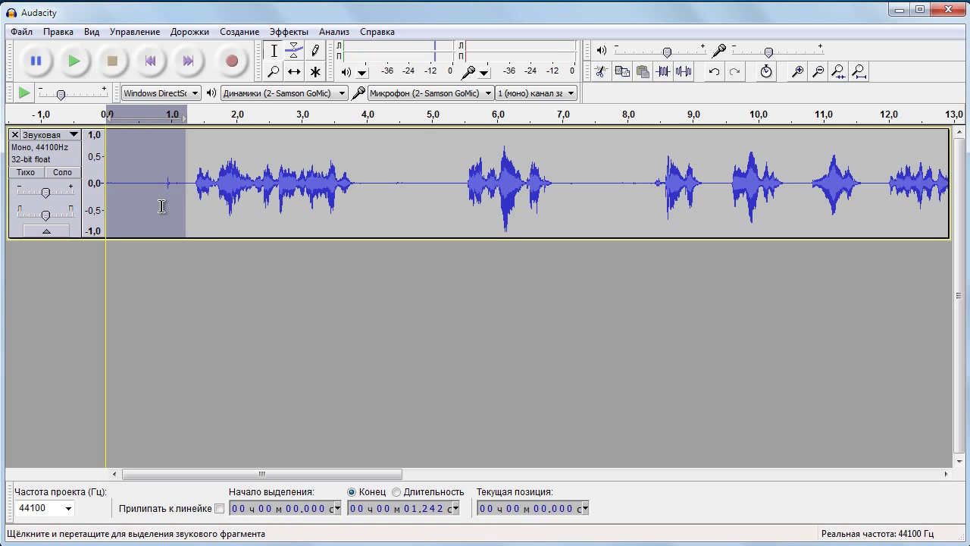
key(Delete)
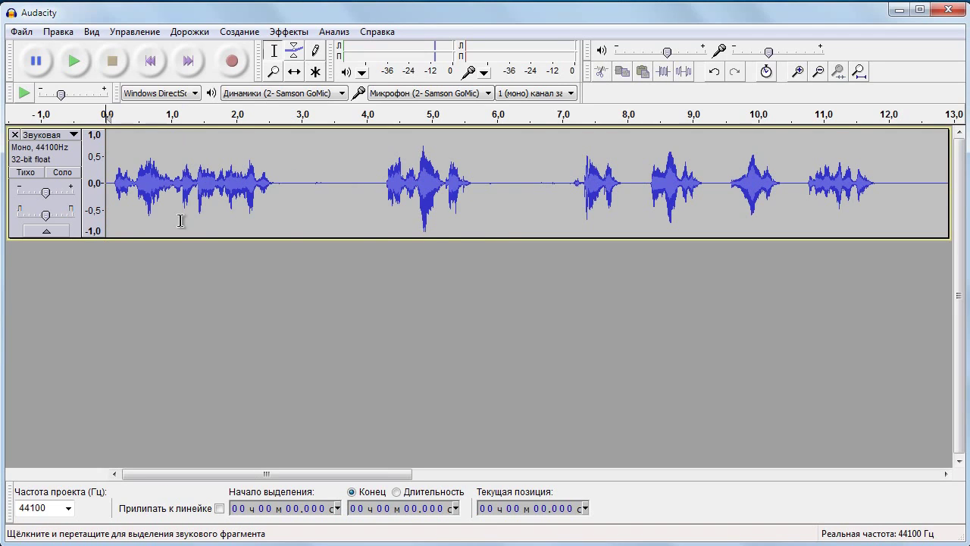
Shorten three pauses by deleting about 2.8 to 4.2 seconds, 4.5 to 5.6 seconds, and 0.9 seconds starting at about 9.7 seconds.
drag(290, 184, 375, 196)
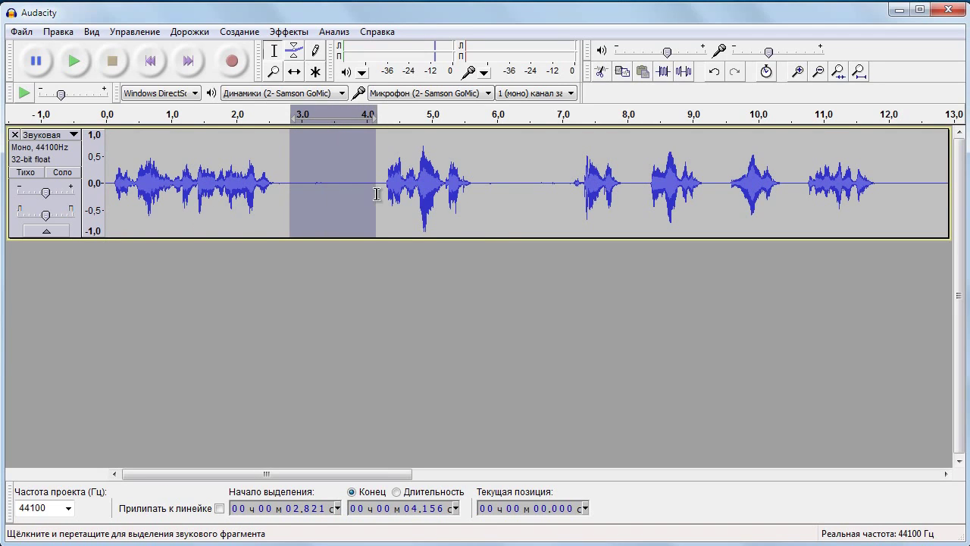
key(Delete)
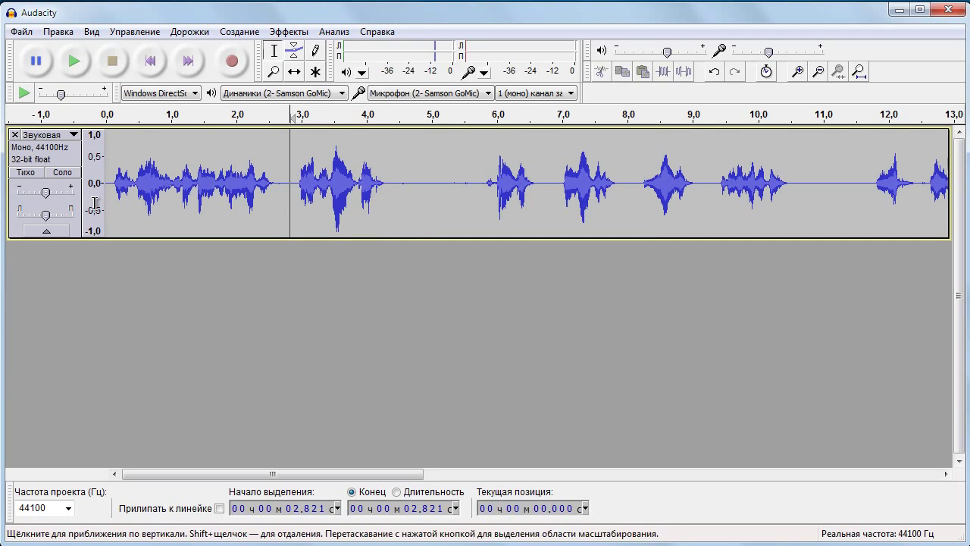
drag(398, 184, 470, 190)
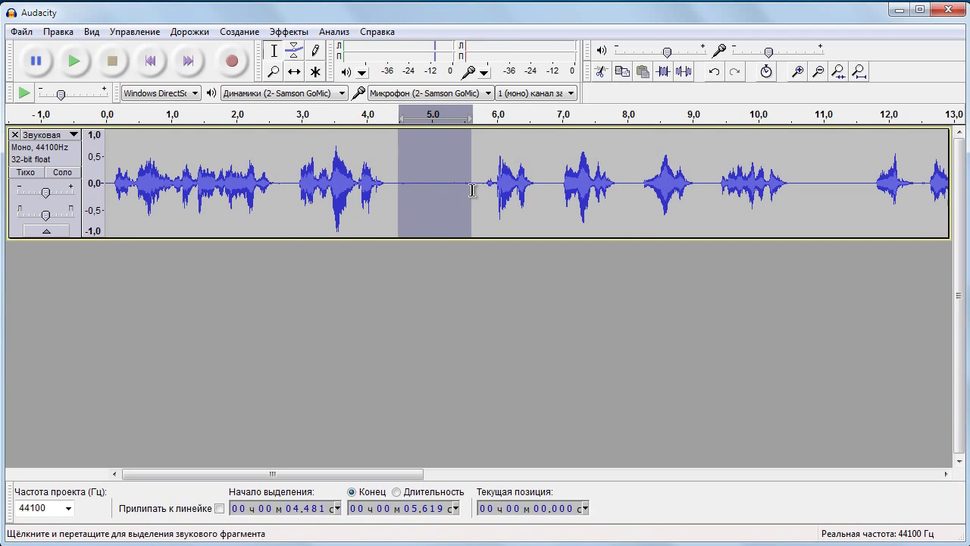
key(Delete)
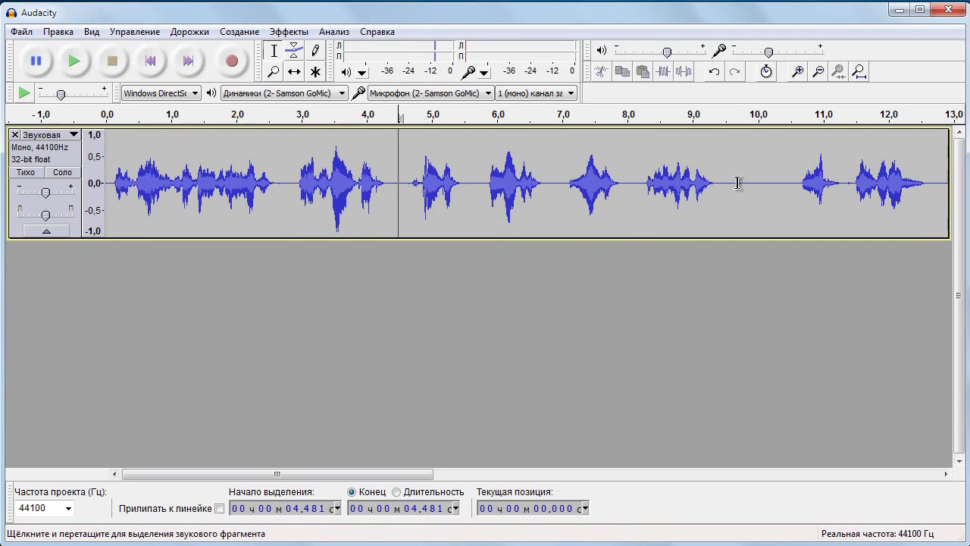
drag(738, 184, 797, 184)
key(Delete)
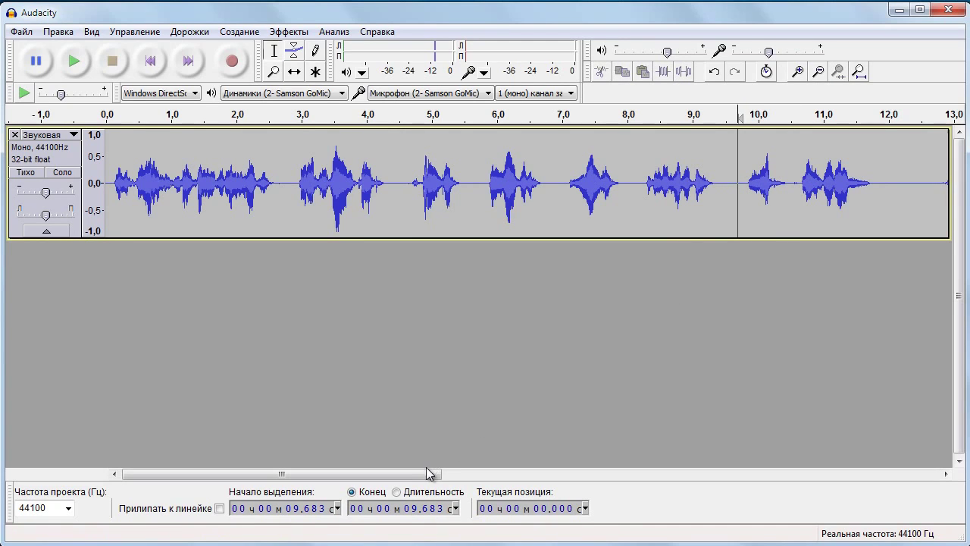
Delete the silent part from about 22.2 to 23.1 seconds in the later part of the track.
drag(429, 474, 479, 485)
drag(595, 476, 817, 472)
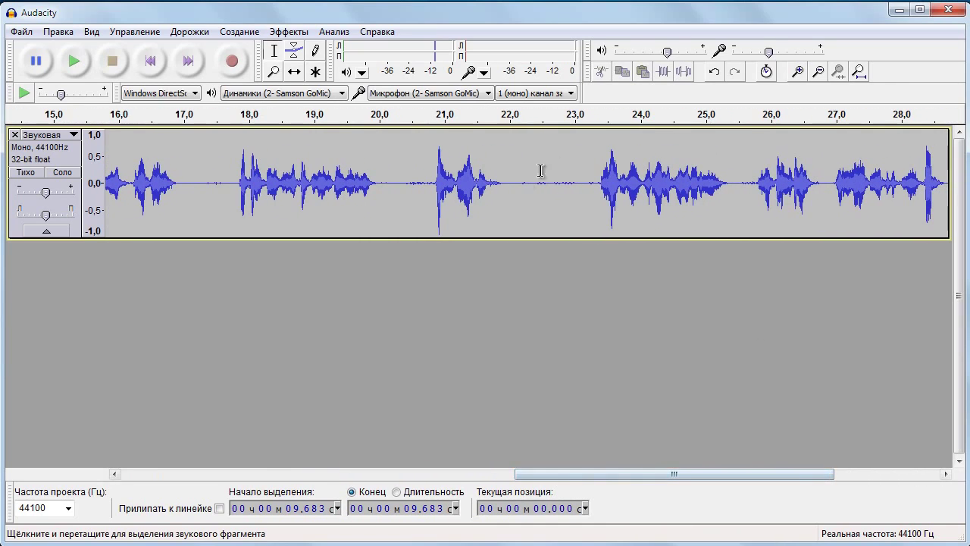
drag(521, 186, 583, 189)
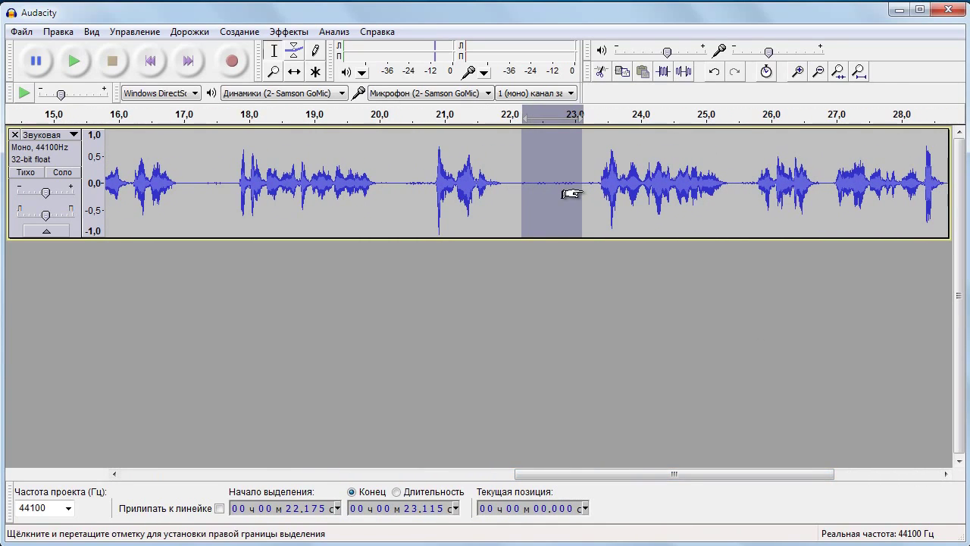
key(Delete)
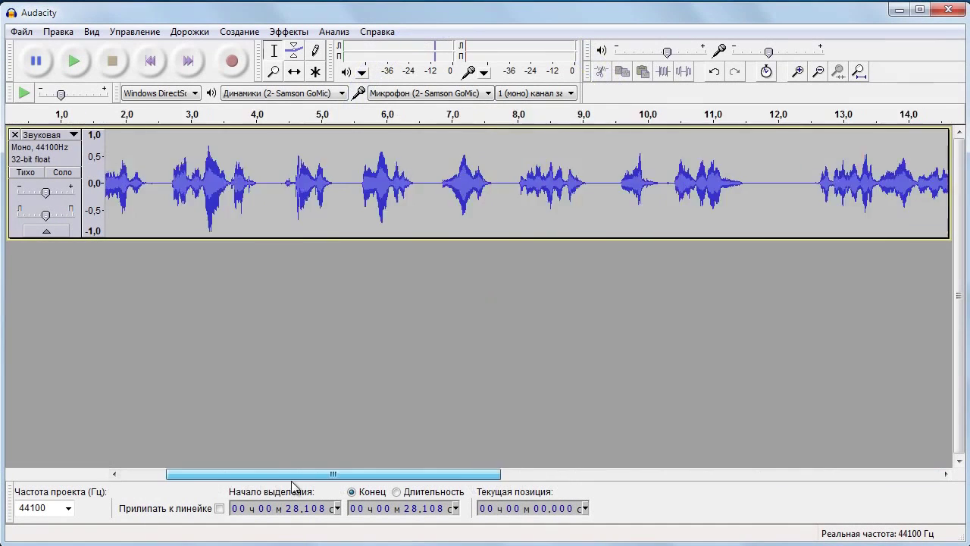
Export the edited track to the desktop as an MP3 file named Моя запись, continuing to its metadata.
drag(292, 480, 223, 478)
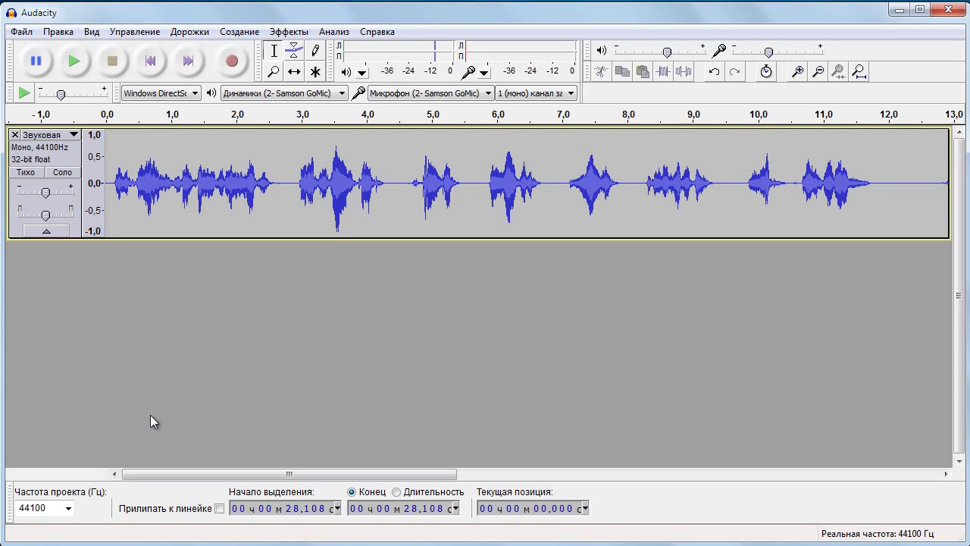
click(21, 31)
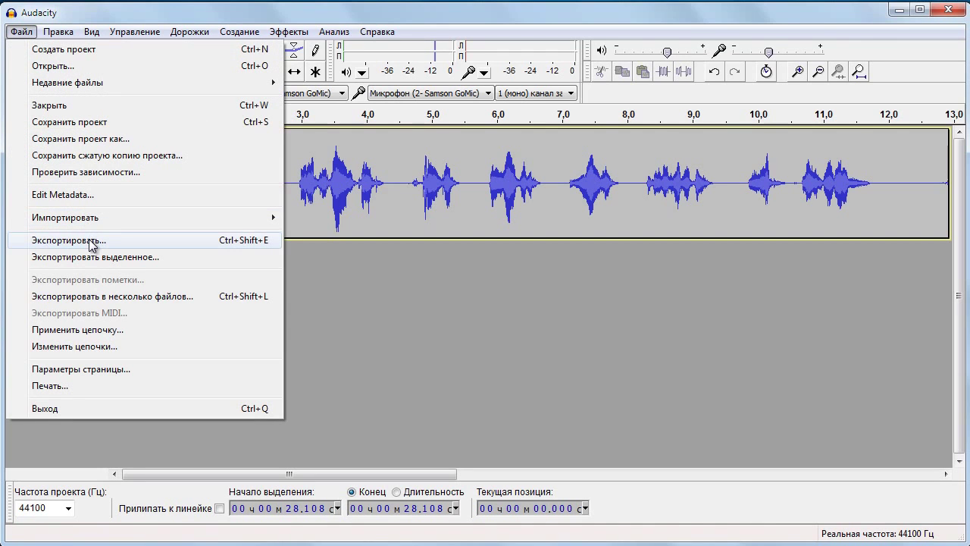
click(89, 239)
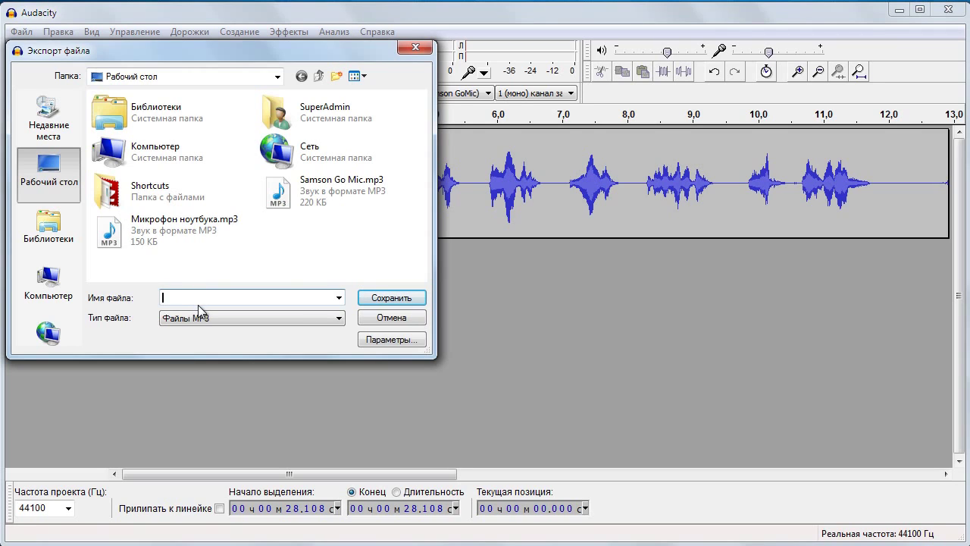
text(Моя запись)
click(230, 320)
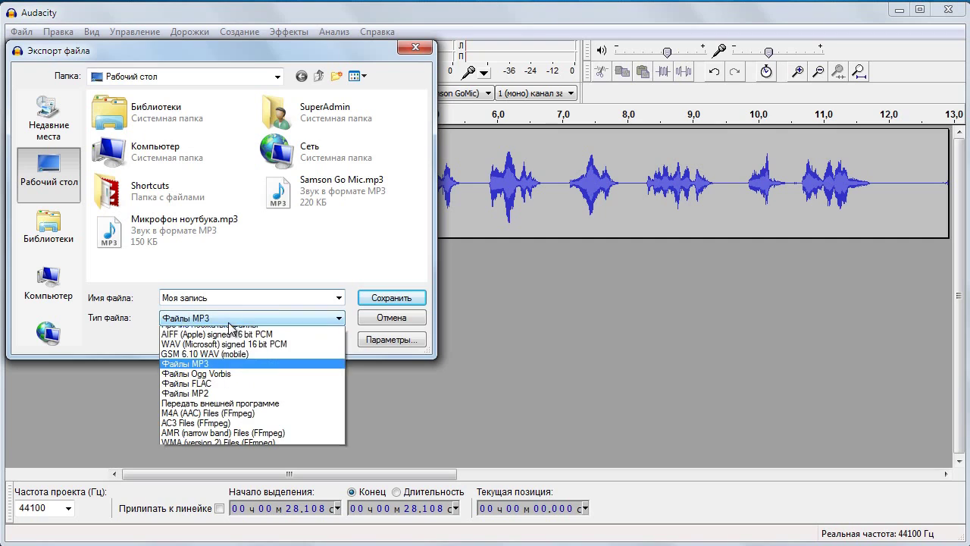
click(203, 371)
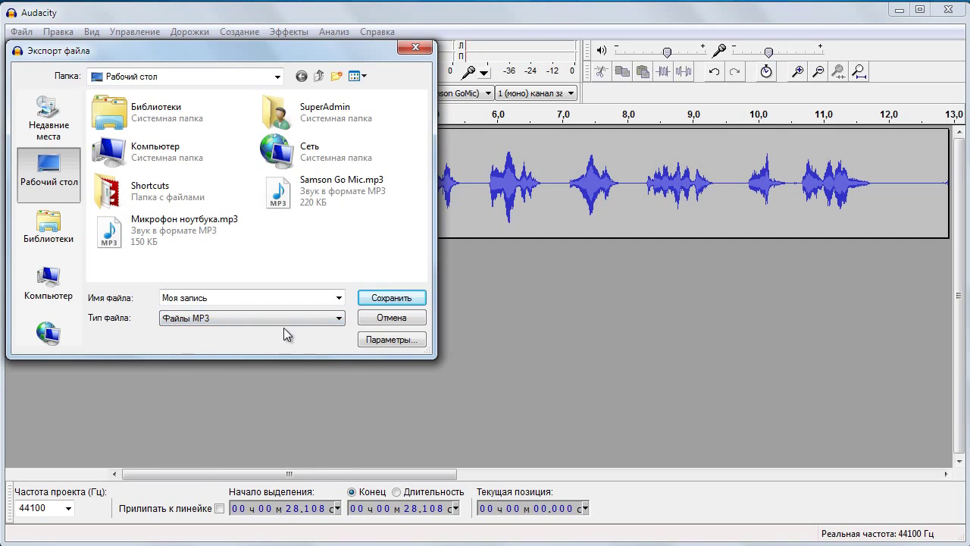
click(380, 299)
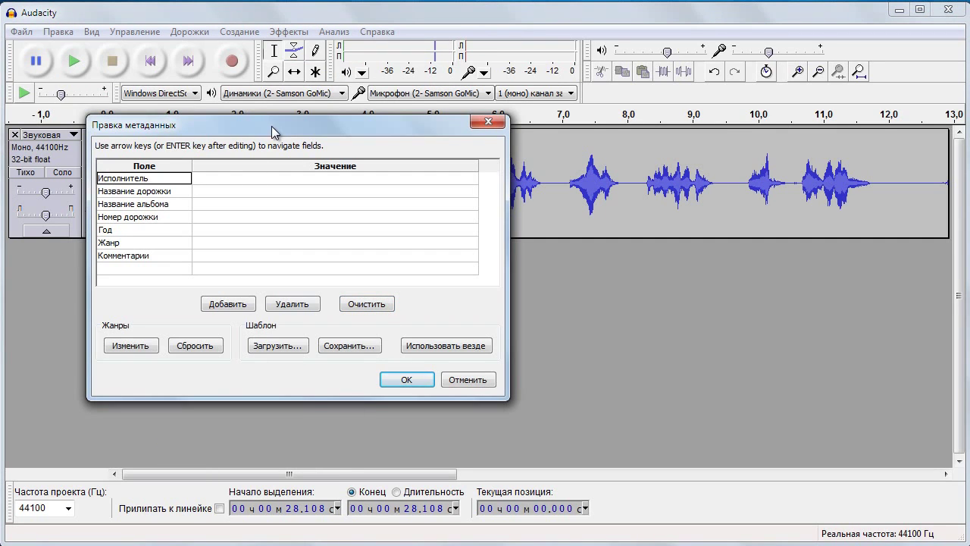
Fill in the artist's name, set the track title to Моя запись in the export metadata, and accept it.
drag(271, 126, 410, 161)
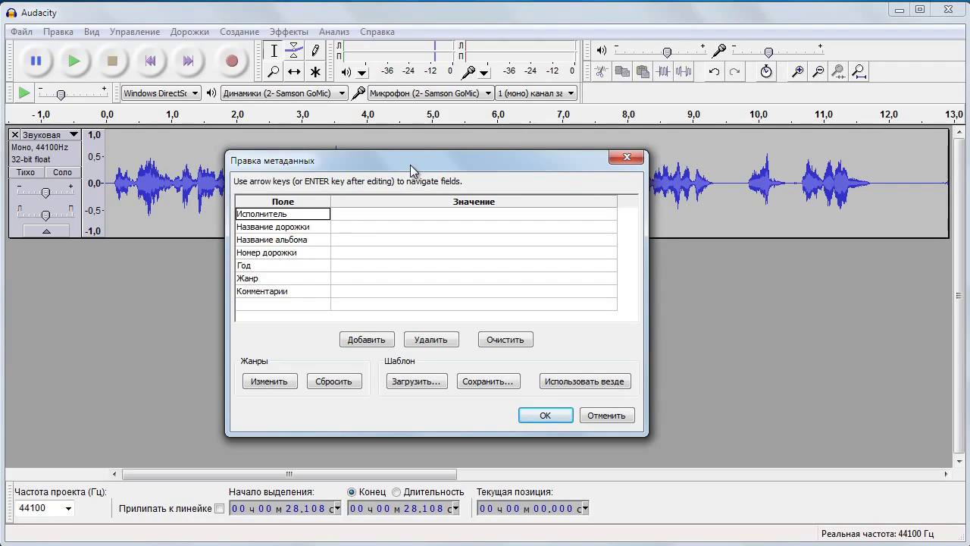
click(363, 213)
text(Антон)
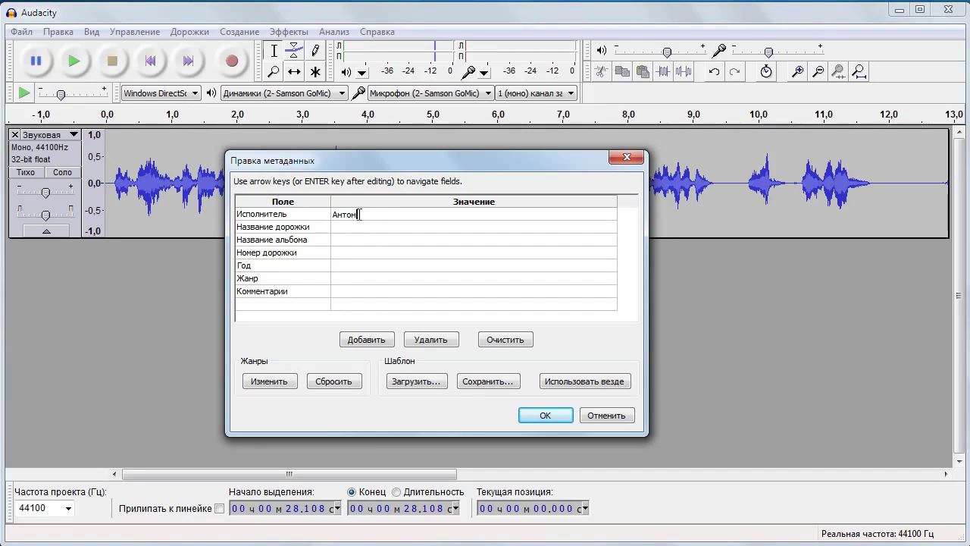
click(347, 227)
click(347, 227)
text(Моя запись)
click(535, 417)
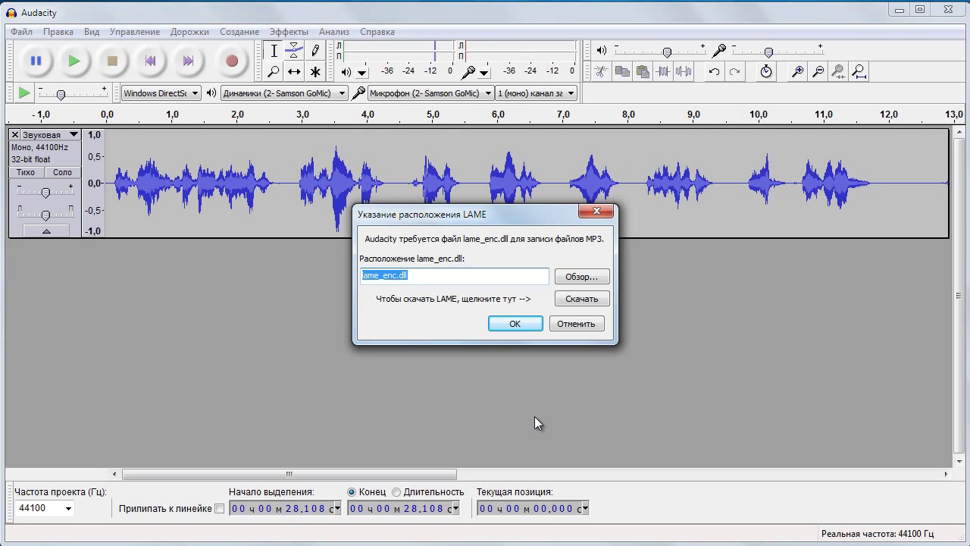
Open the LAME download page through the help link for the missing encoder, and go to its Windows downloads.
click(584, 306)
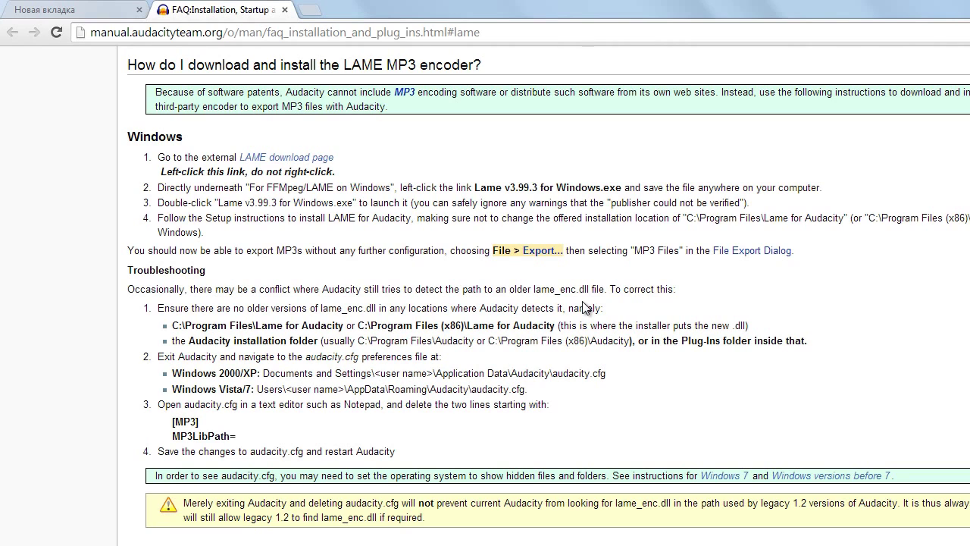
click(289, 164)
click(225, 60)
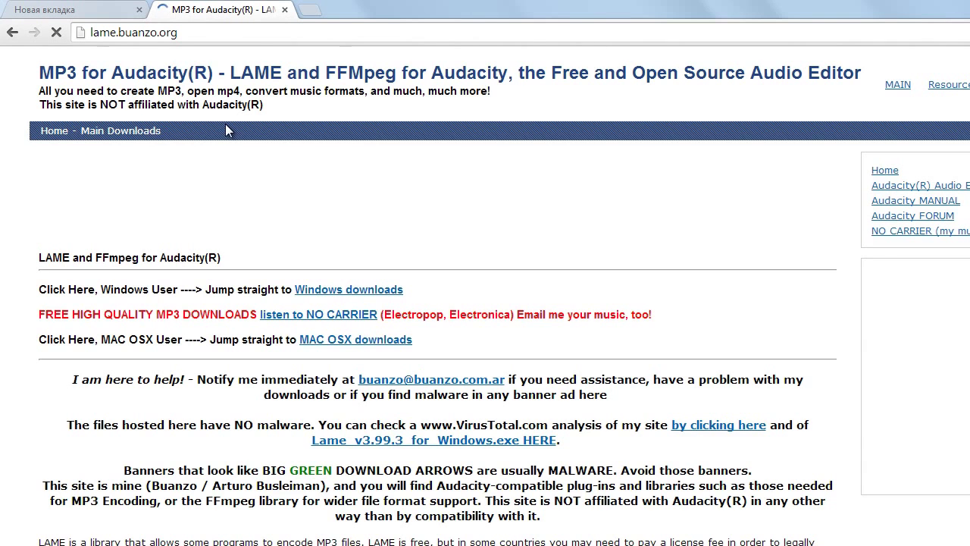
click(345, 295)
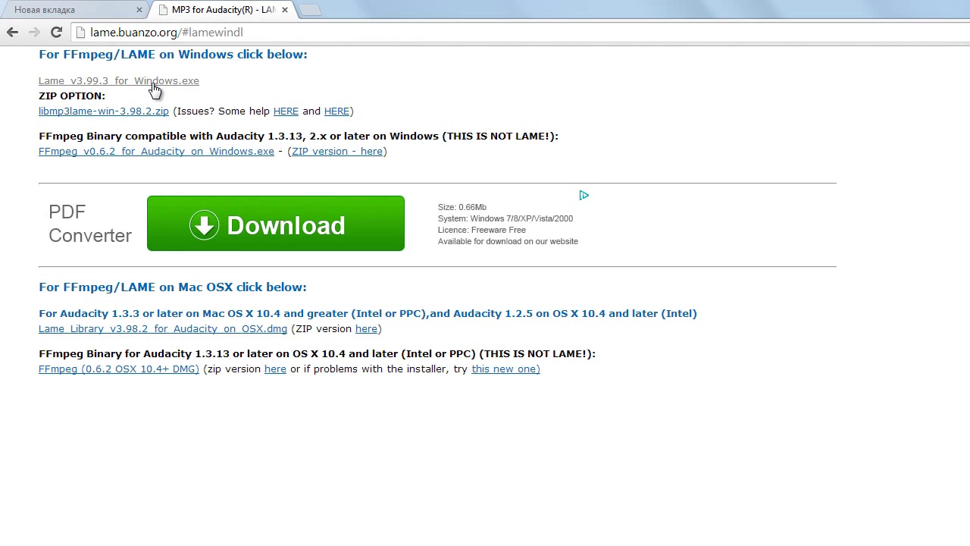
Download Lame_v3.99.3_for_Windows.exe and save it to the desktop.
click(152, 85)
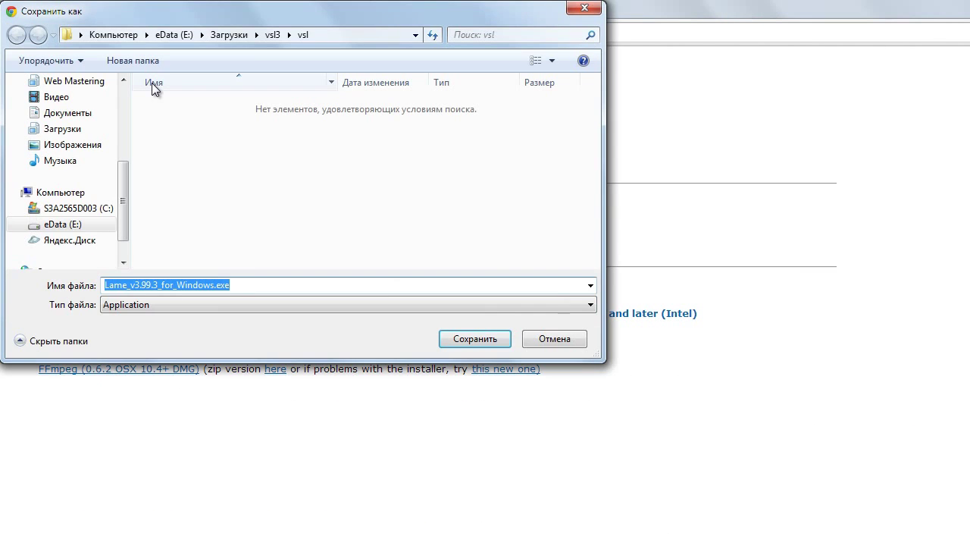
drag(122, 175, 126, 97)
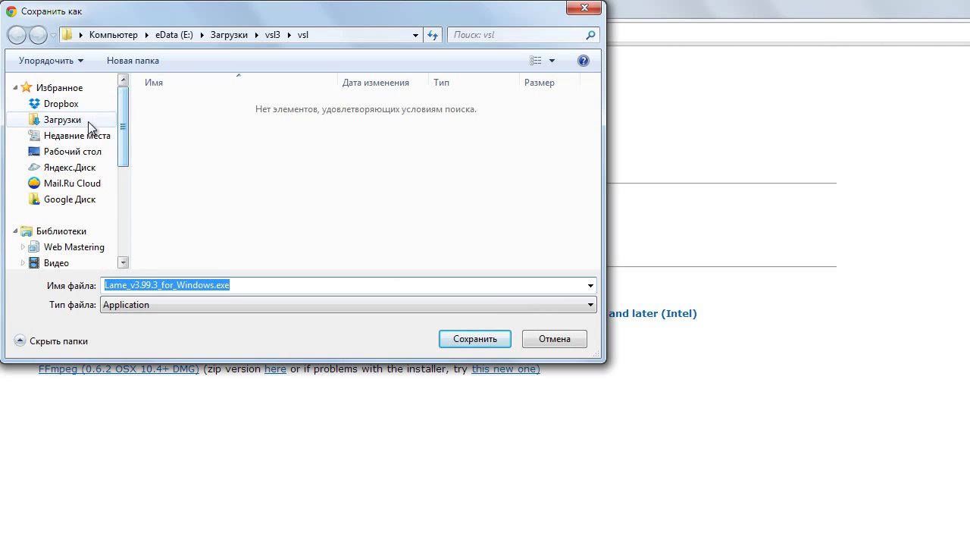
click(72, 152)
key(Return)
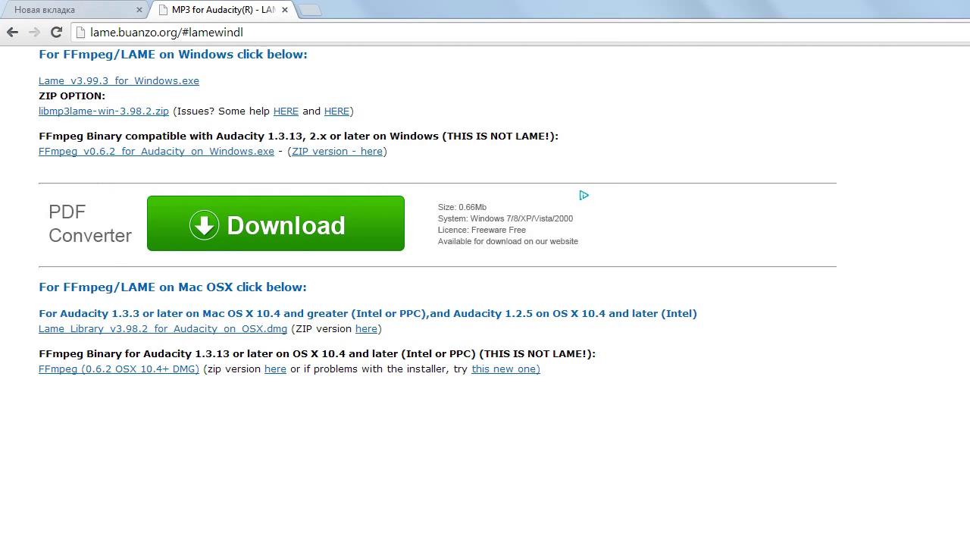
Return to Audacity and cancel the request for the lame_enc.dll location.
click(898, 15)
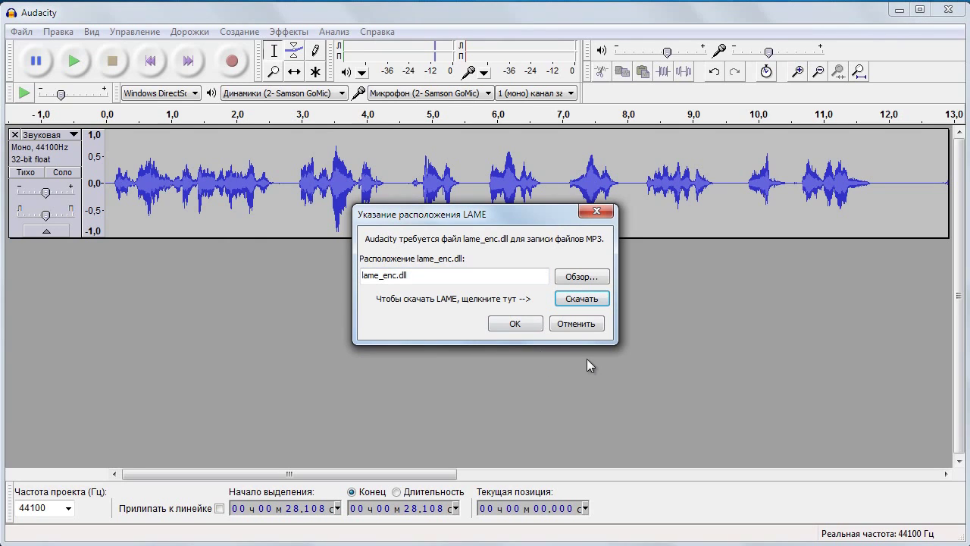
click(581, 326)
click(686, 388)
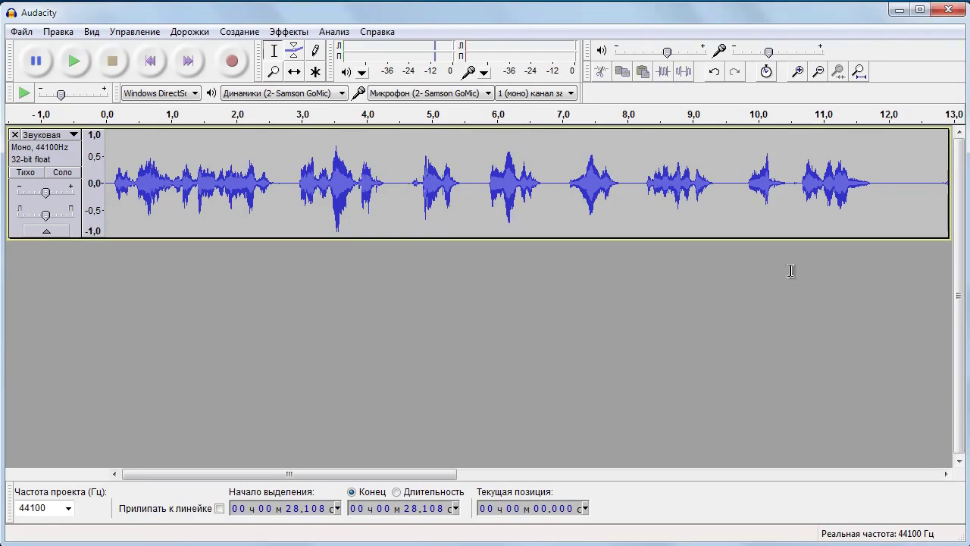
Run the LAME v3.99.3 installer from the desktop and install it in the default Lame For Audacity folder.
click(900, 10)
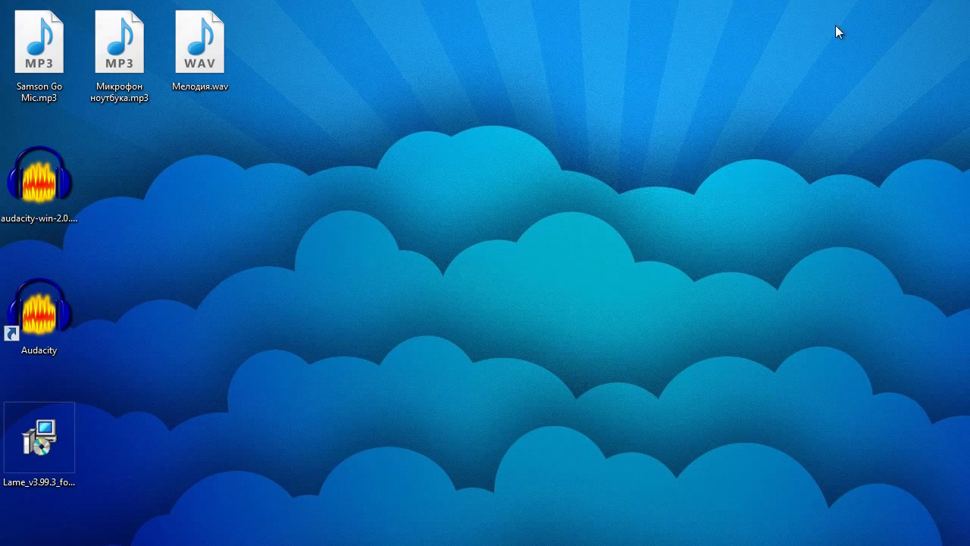
double_click(53, 453)
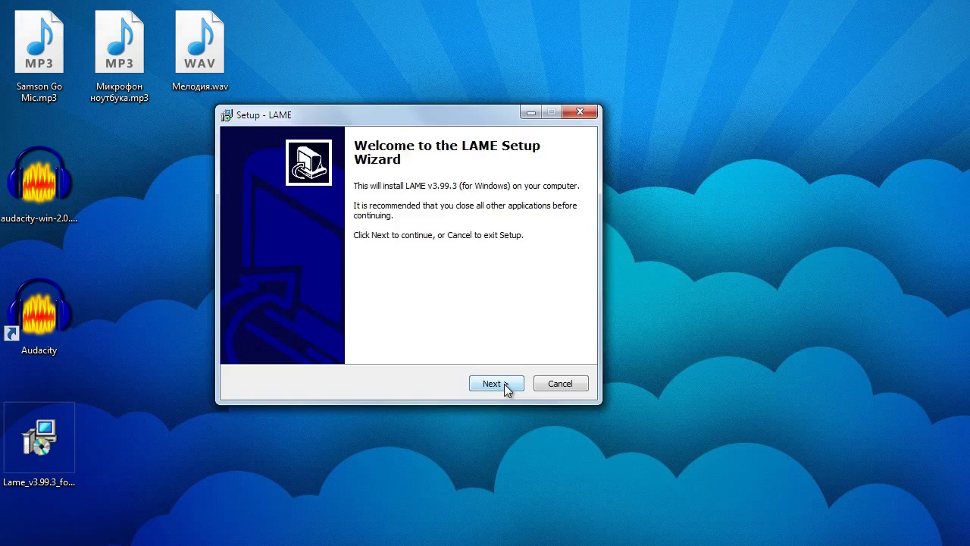
click(502, 385)
click(505, 386)
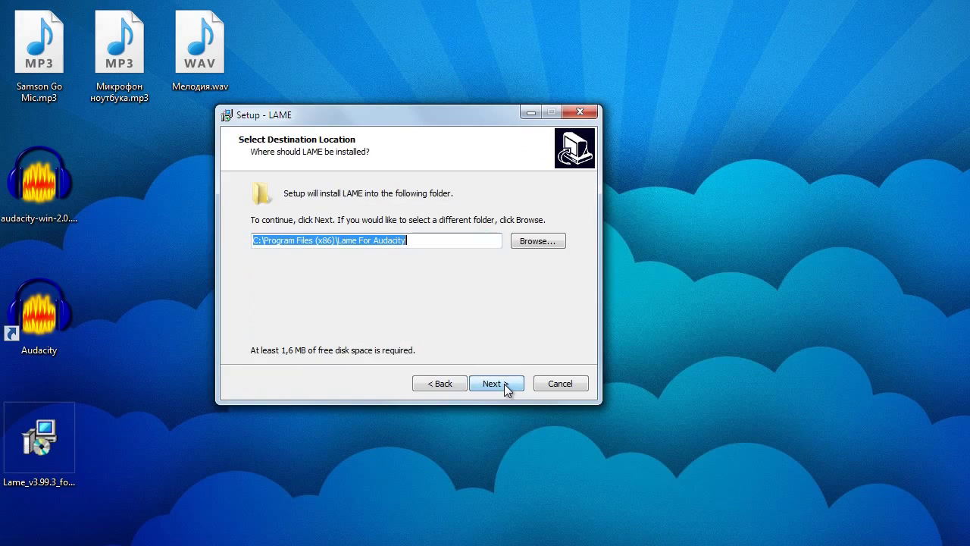
click(505, 387)
click(505, 386)
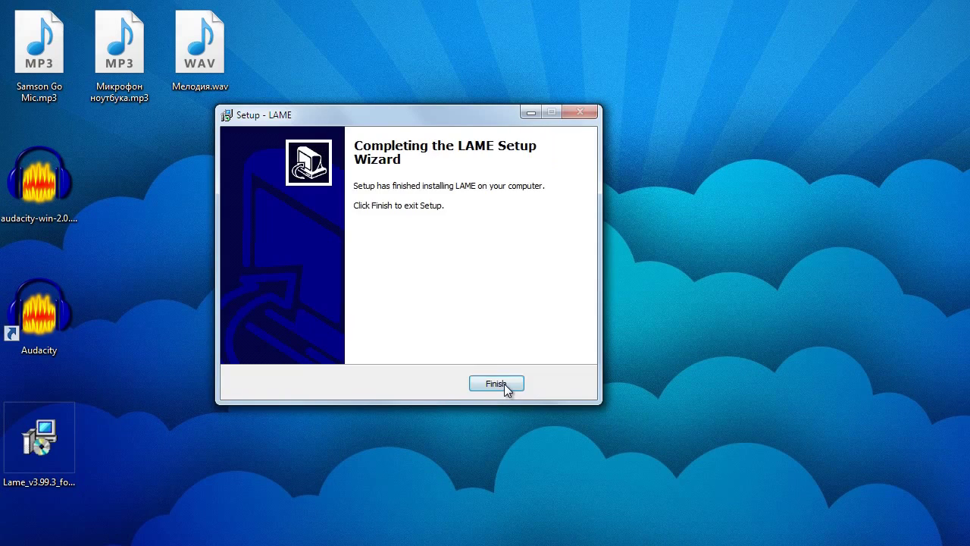
click(496, 385)
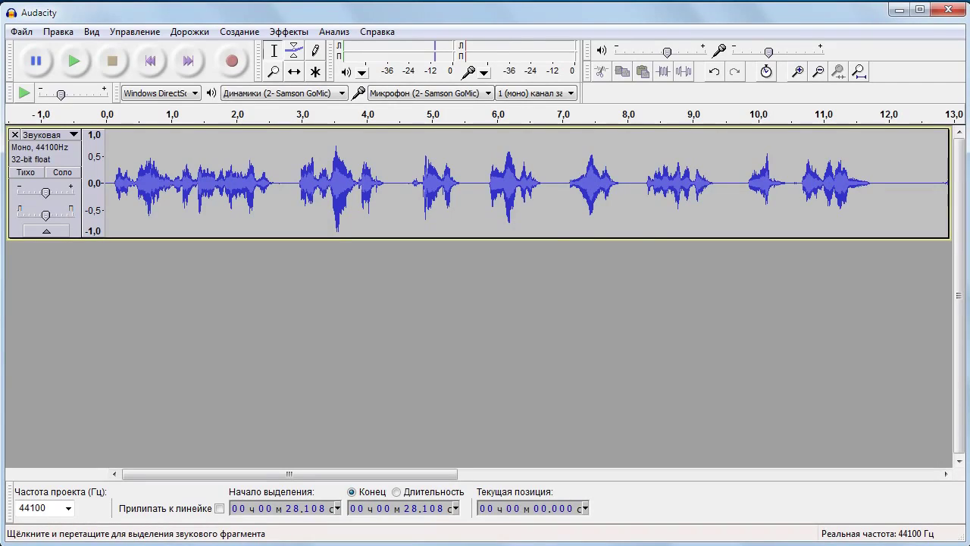
Return to Audacity and export the track to the desktop as MP3 under the name Моя запись, keeping the entered metadata.
click(21, 31)
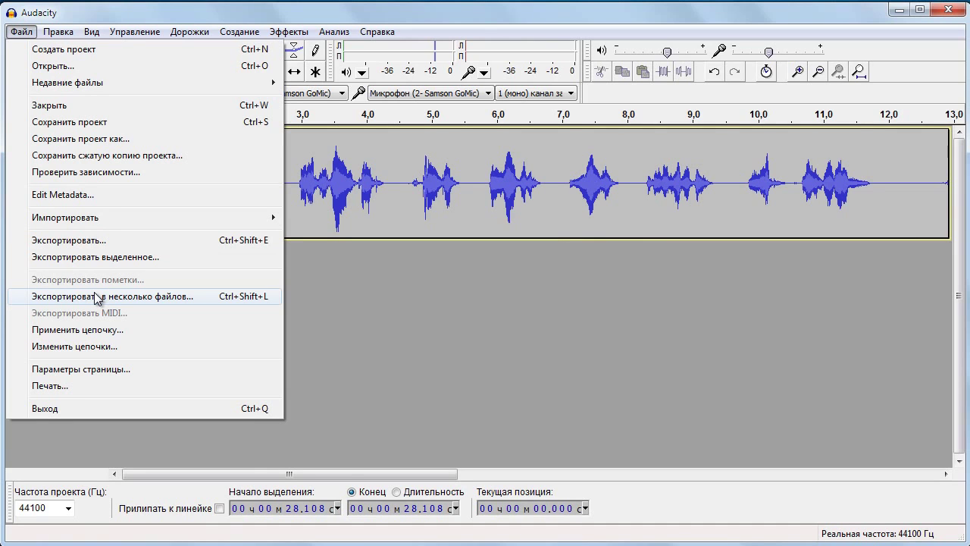
click(101, 241)
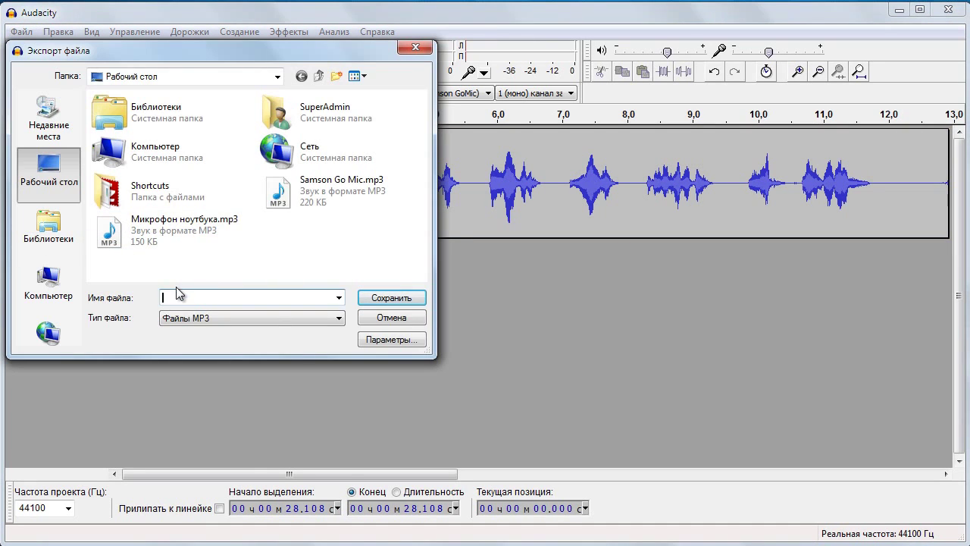
text(Моя запись)
click(374, 296)
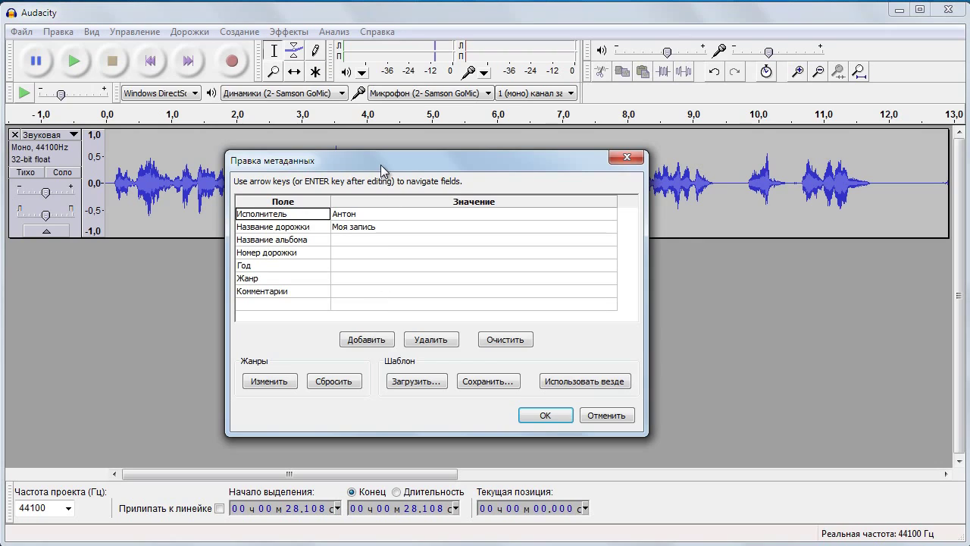
drag(380, 164, 247, 100)
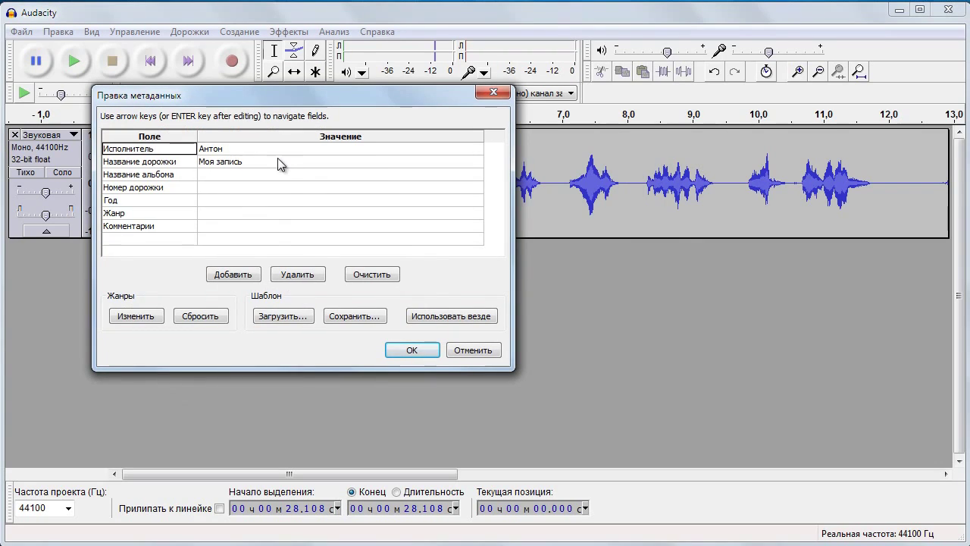
click(404, 350)
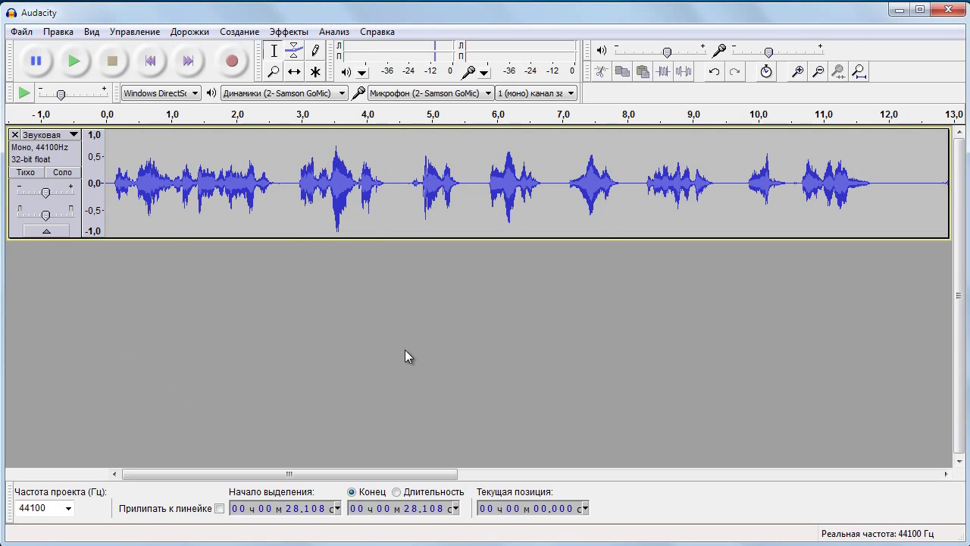
Move Моя запись.mp3 to an open area of the desktop, play it to check the recording, and close the player.
click(899, 11)
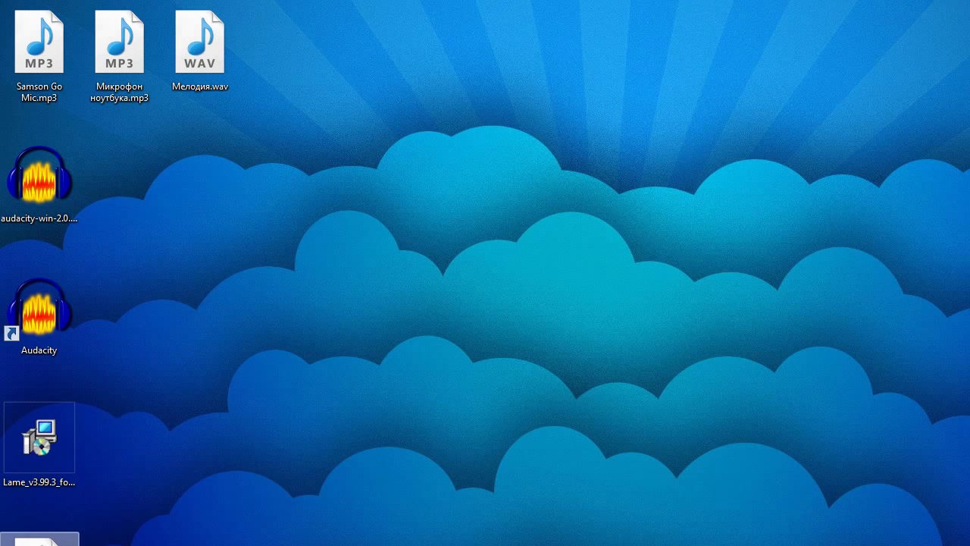
drag(155, 531, 286, 186)
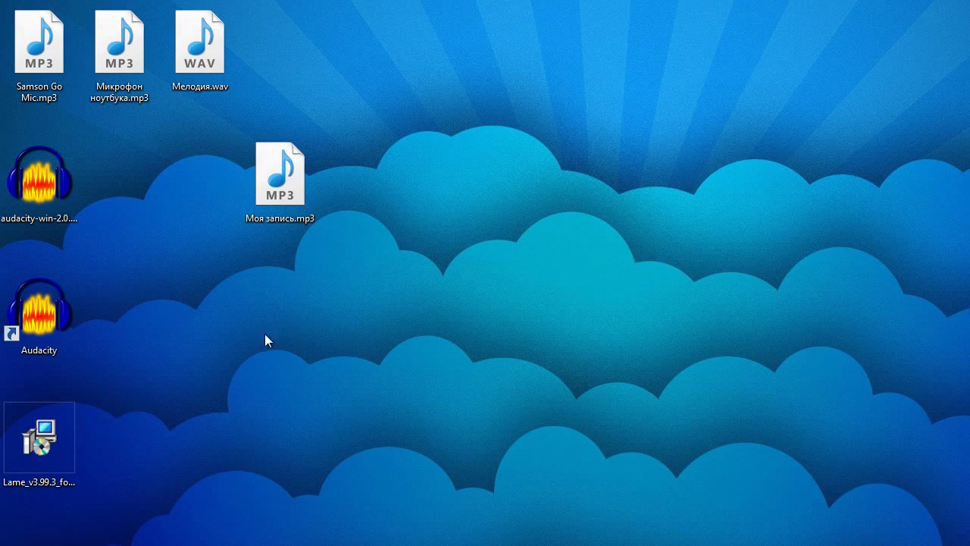
double_click(282, 183)
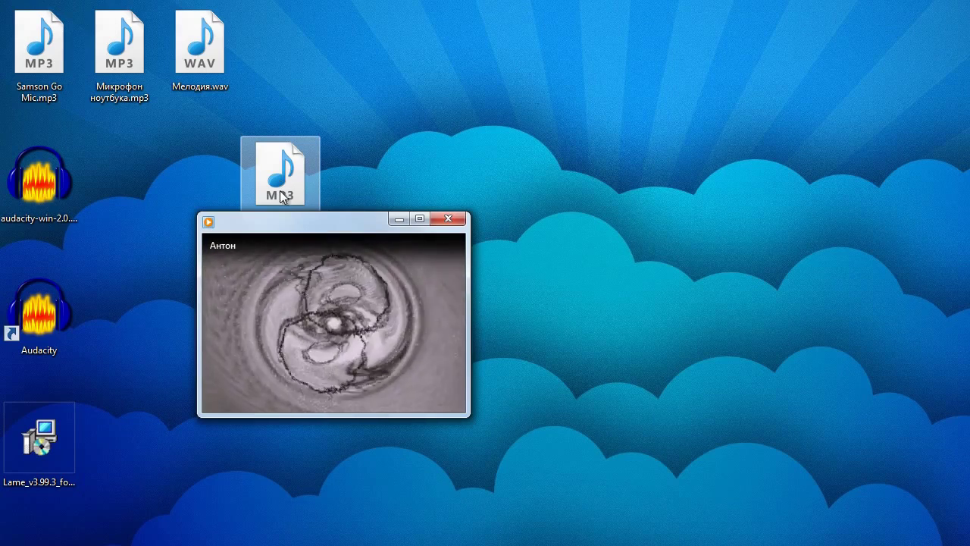
click(447, 219)
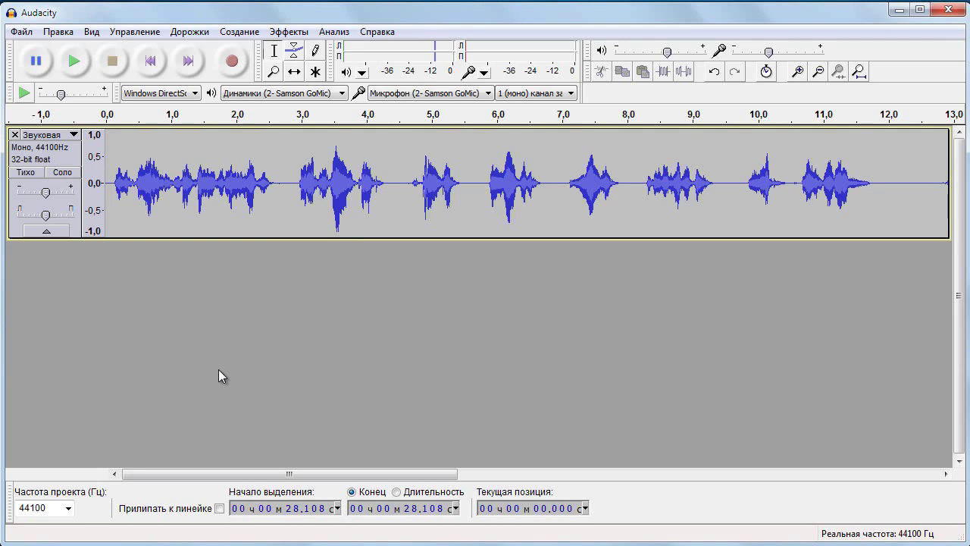
Import Мелодия.wav from the desktop as a new track, creating a copy of the data before editing.
click(21, 31)
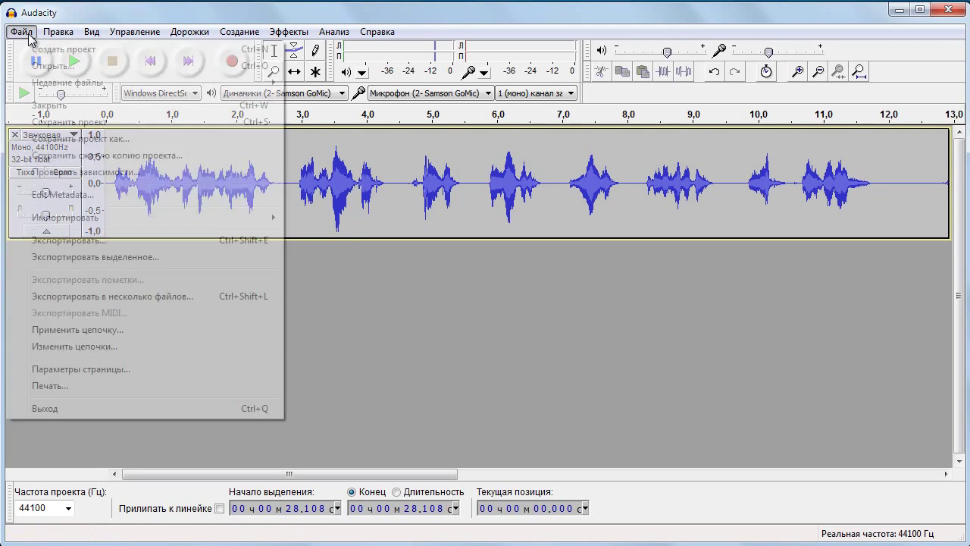
mouse_move(76, 218)
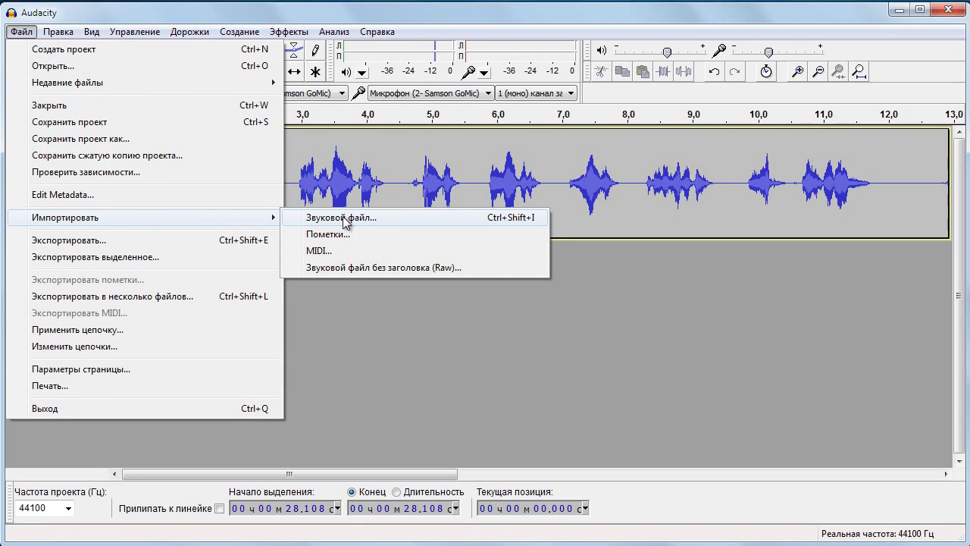
click(343, 219)
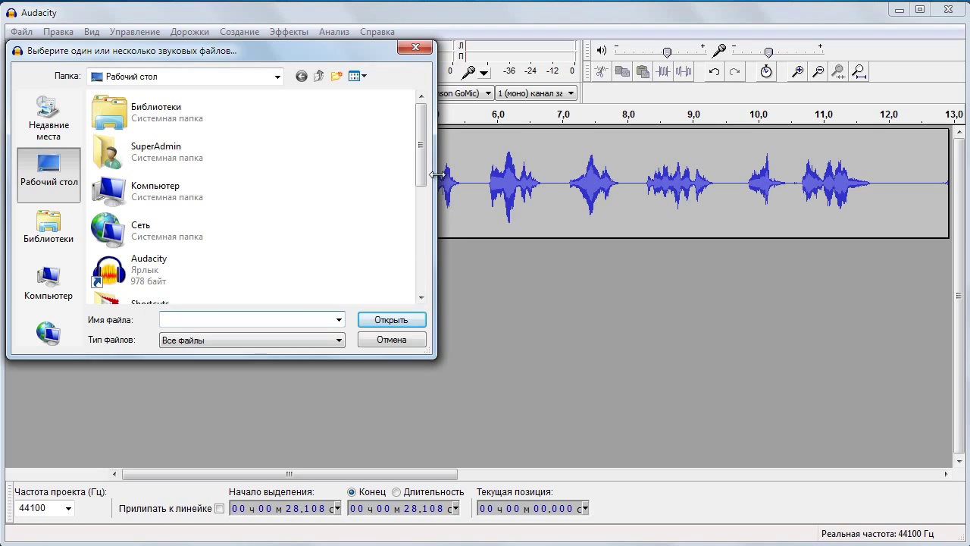
drag(421, 153, 402, 291)
click(220, 208)
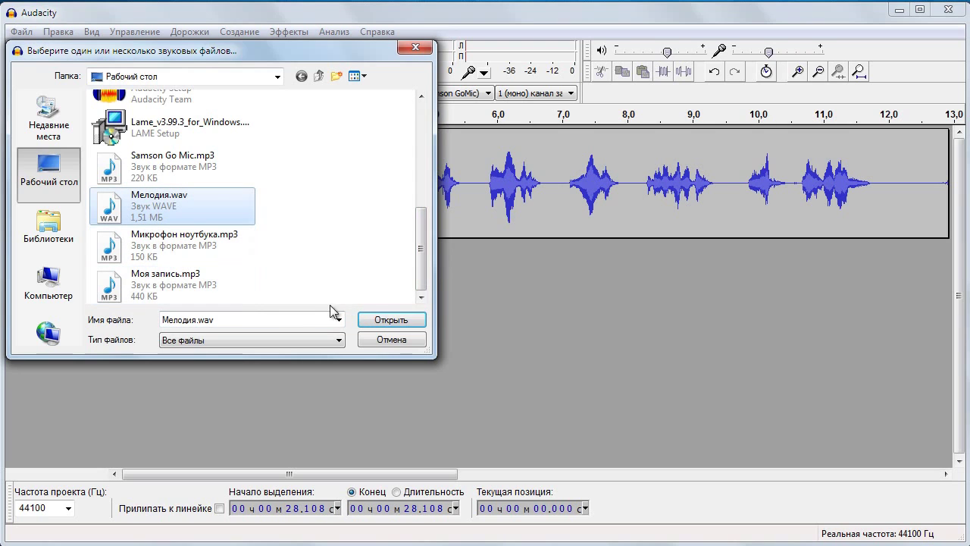
click(372, 321)
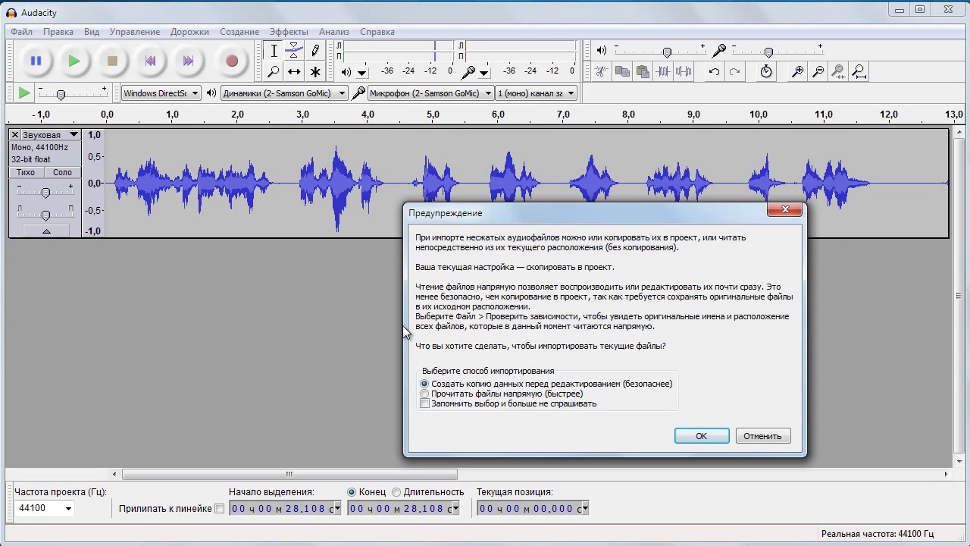
drag(492, 214, 322, 164)
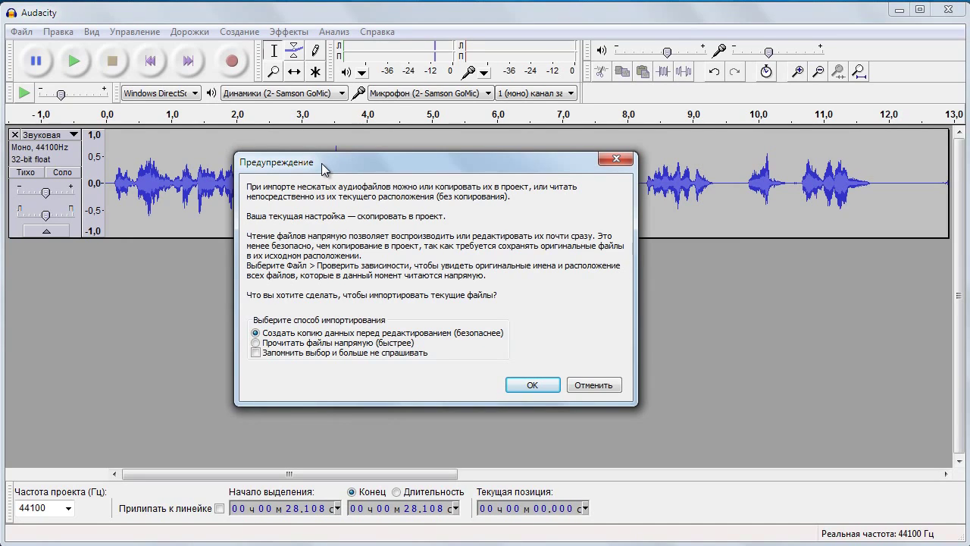
click(532, 384)
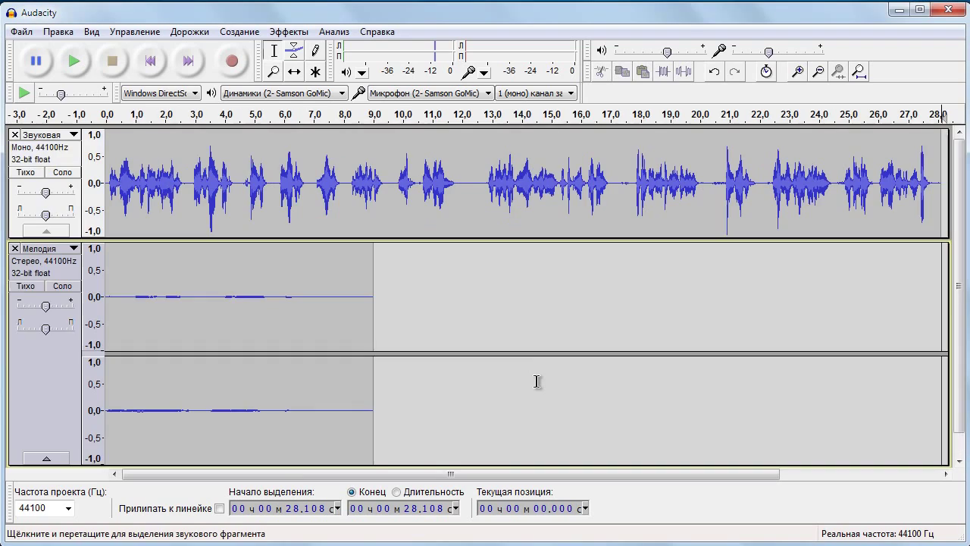
Select the voice track and the melody track in turn, and play the project from the start to hear both together.
scroll(536, 382, up, 1)
click(76, 161)
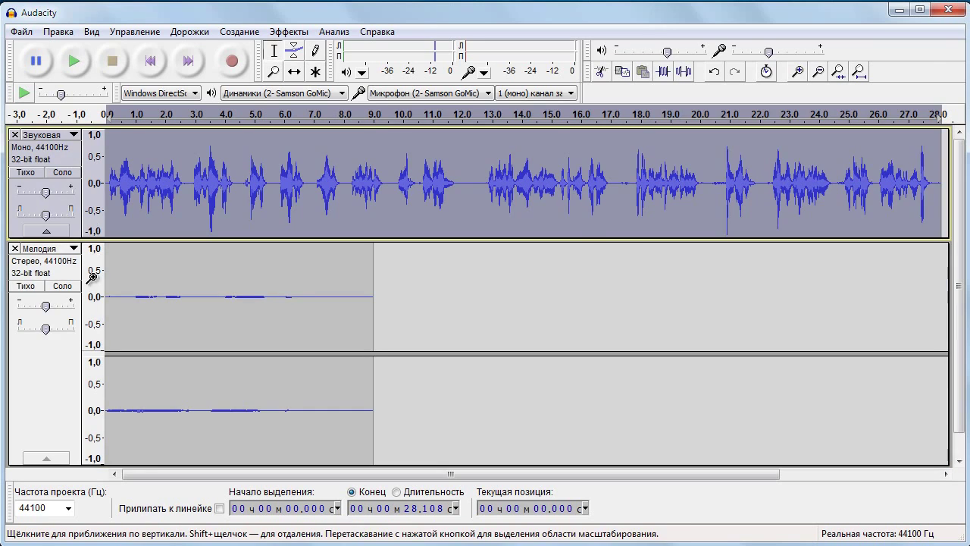
click(53, 379)
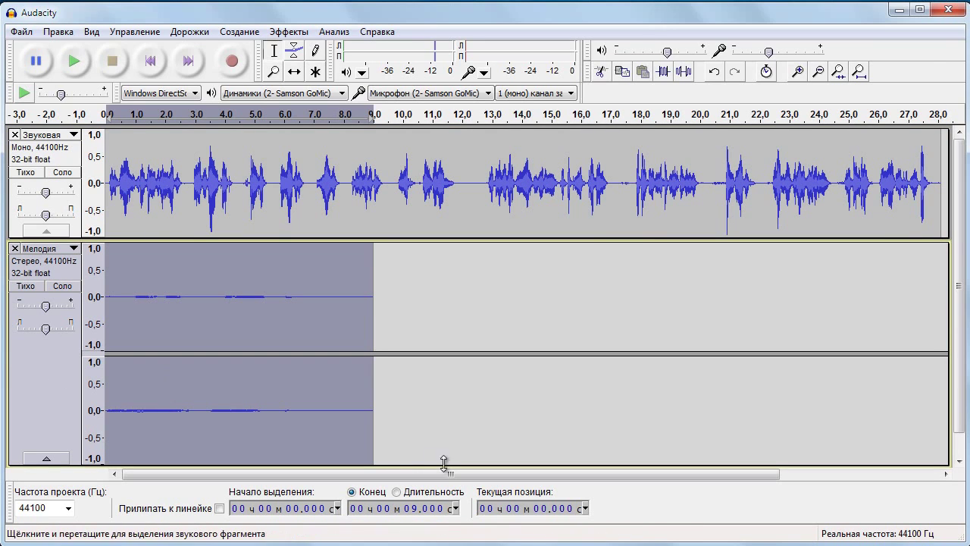
click(150, 61)
click(75, 62)
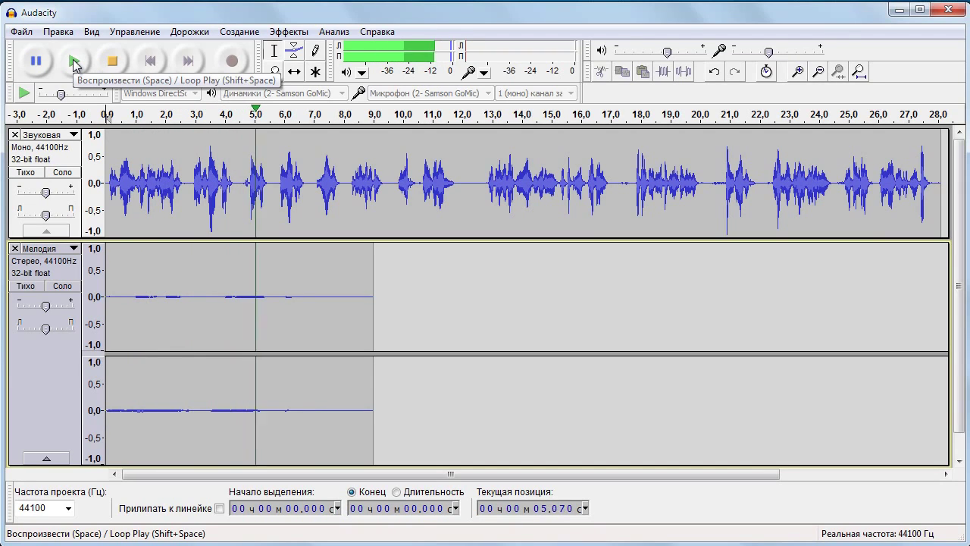
click(111, 67)
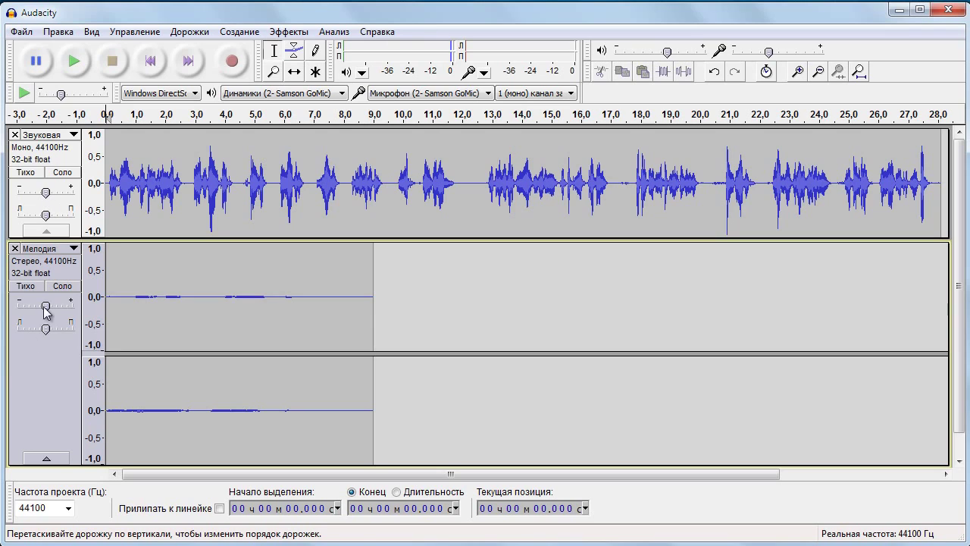
Select the whole melody and normalize it to a maximum amplitude of -6,0 dB with DC offset removed, previewing the effect before applying it.
mouse_move(47, 308)
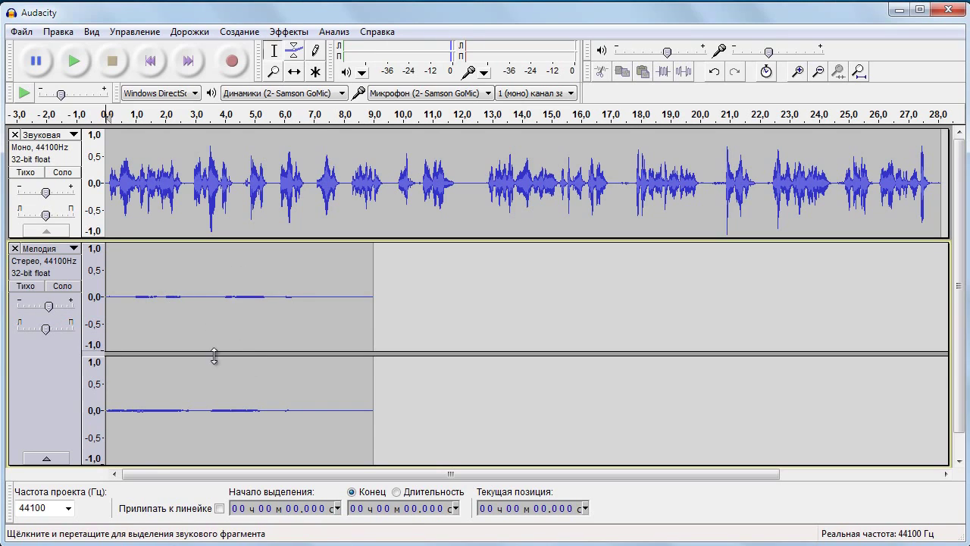
click(32, 372)
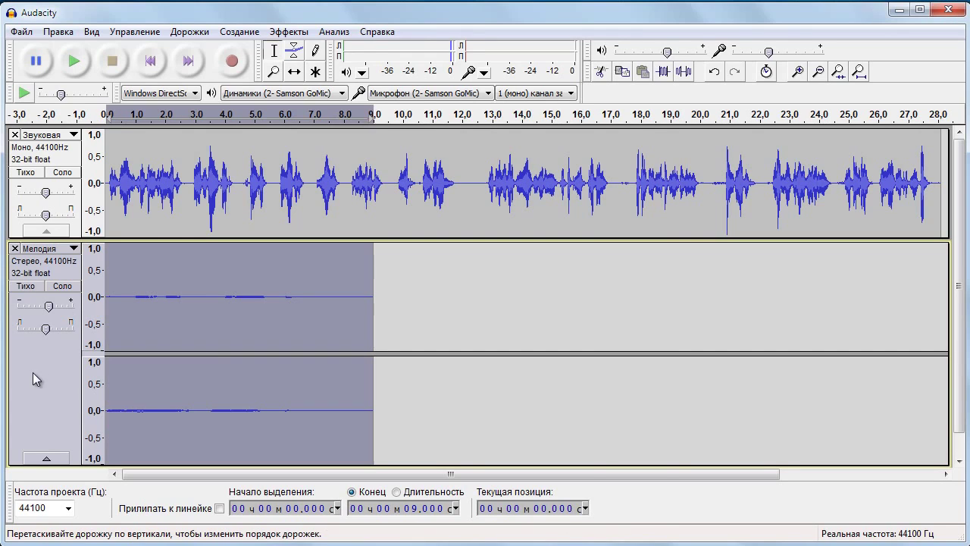
click(199, 306)
drag(384, 336, 91, 341)
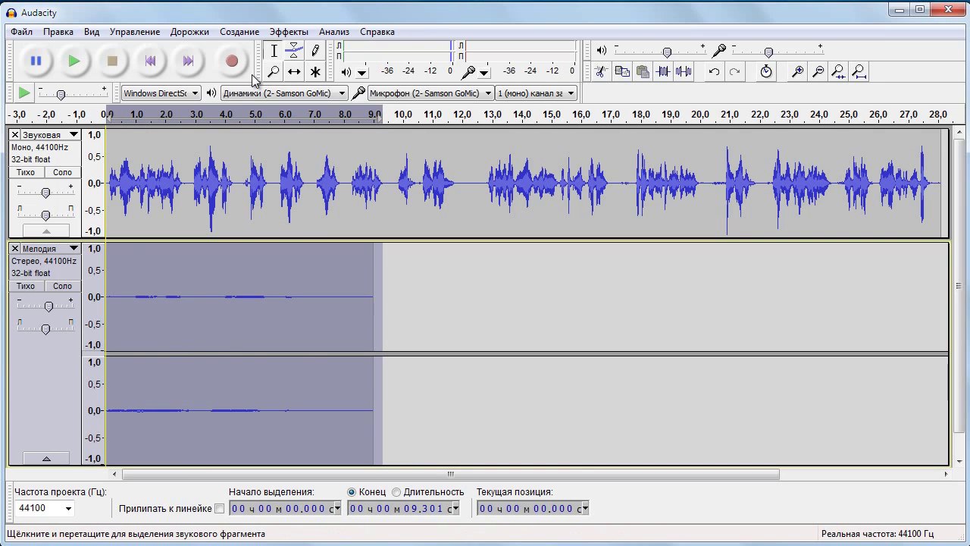
click(288, 32)
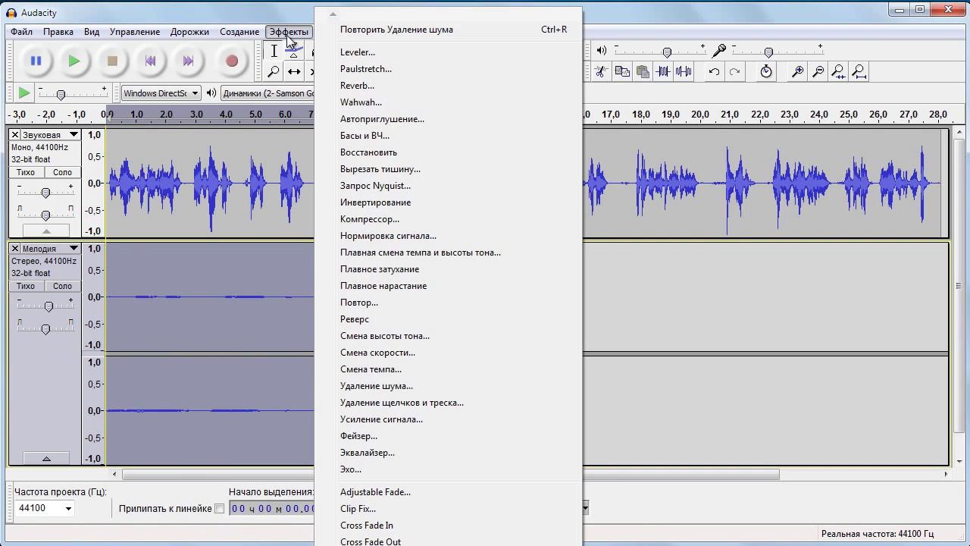
click(414, 240)
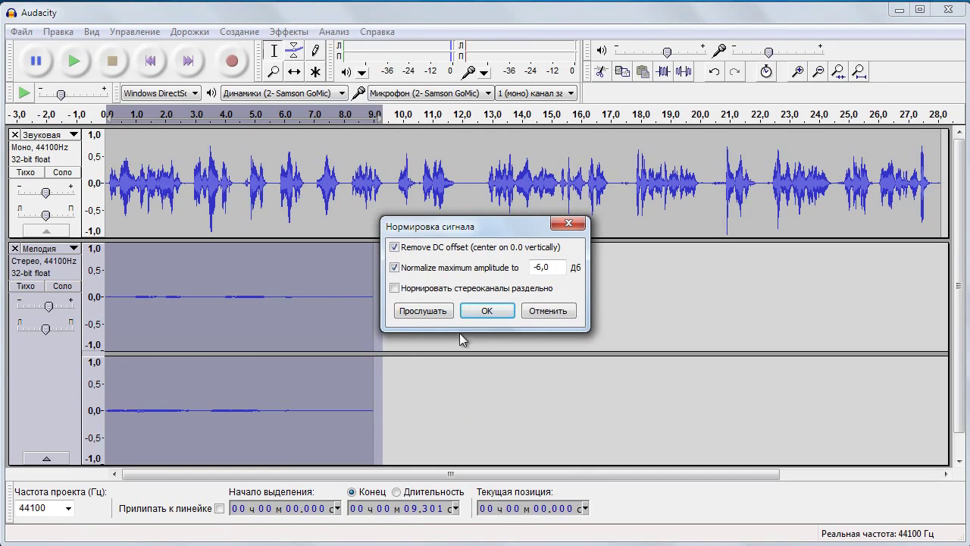
click(444, 317)
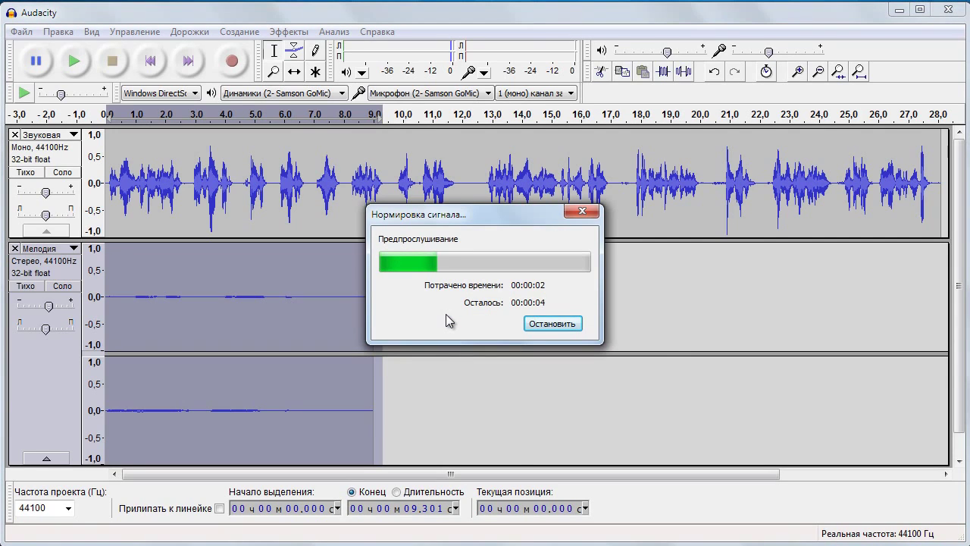
click(556, 324)
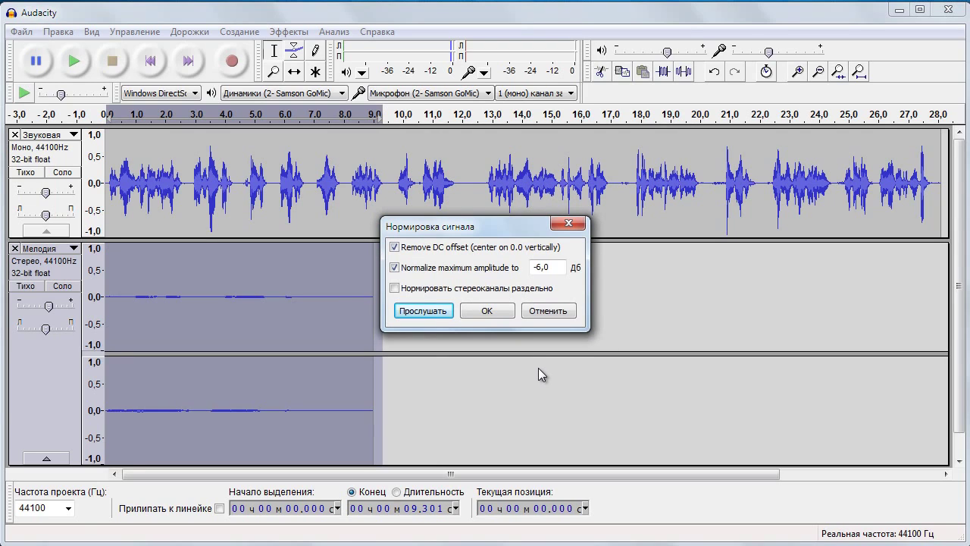
click(487, 311)
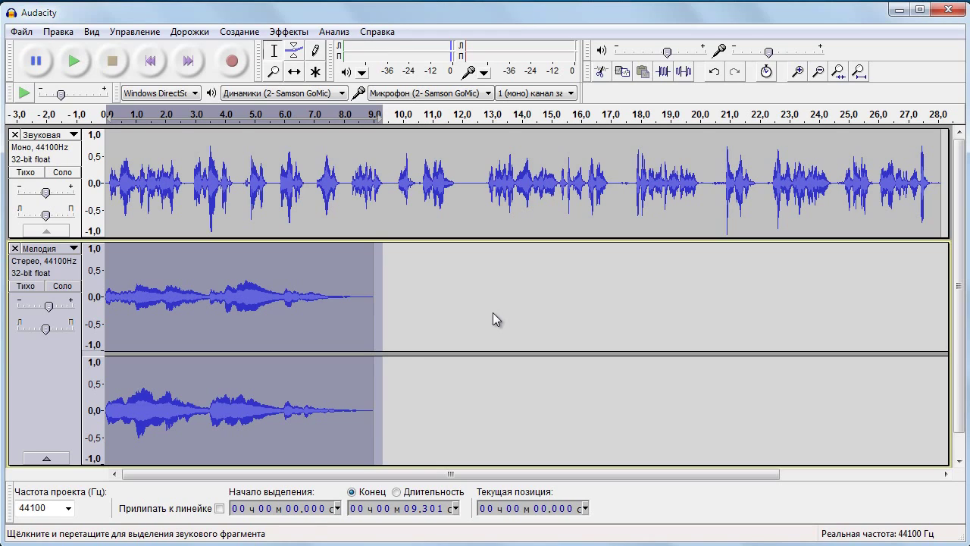
Clear the selection and play both tracks from the beginning to check the normalized melody against the voice.
click(412, 330)
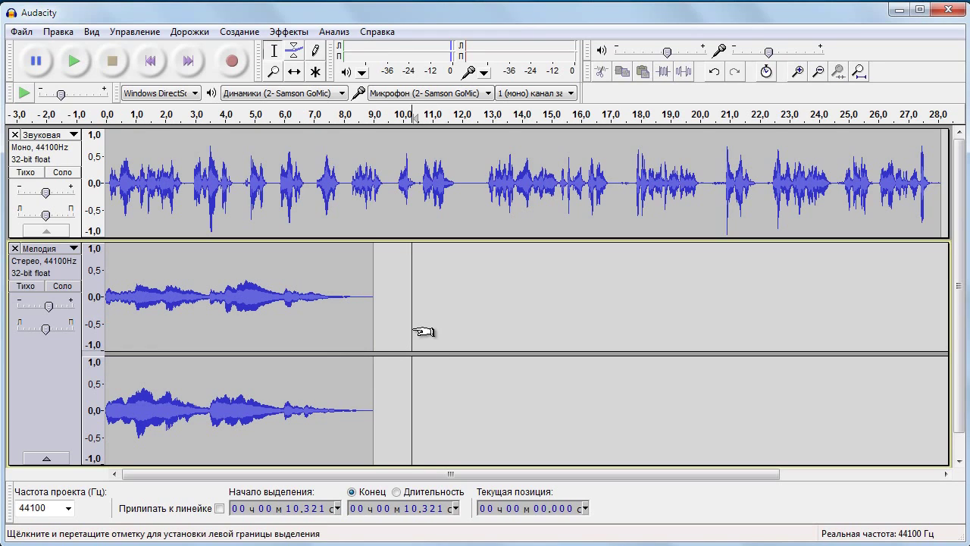
click(153, 68)
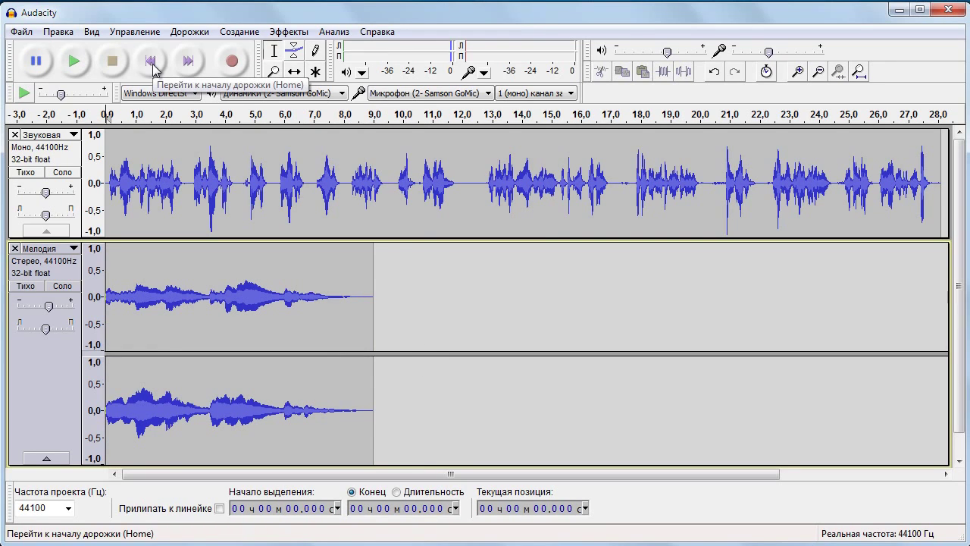
click(82, 70)
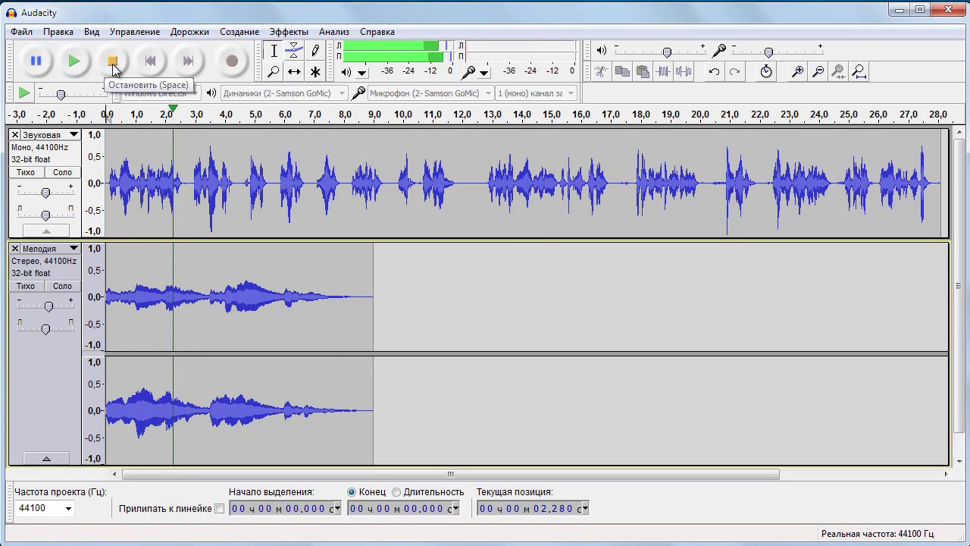
click(112, 60)
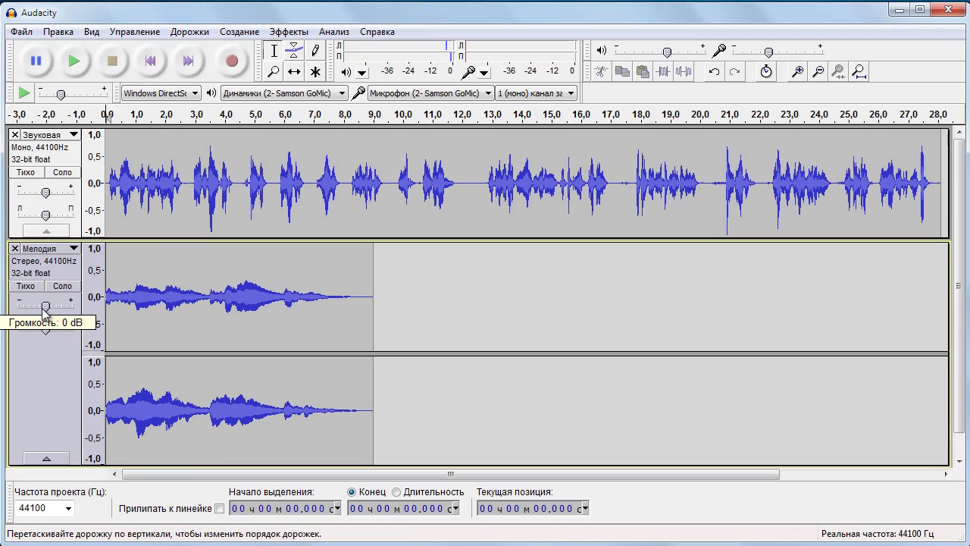
Lower the melody track's volume gradually to -18 dB, playing the mix after each adjustment.
drag(42, 308, 30, 309)
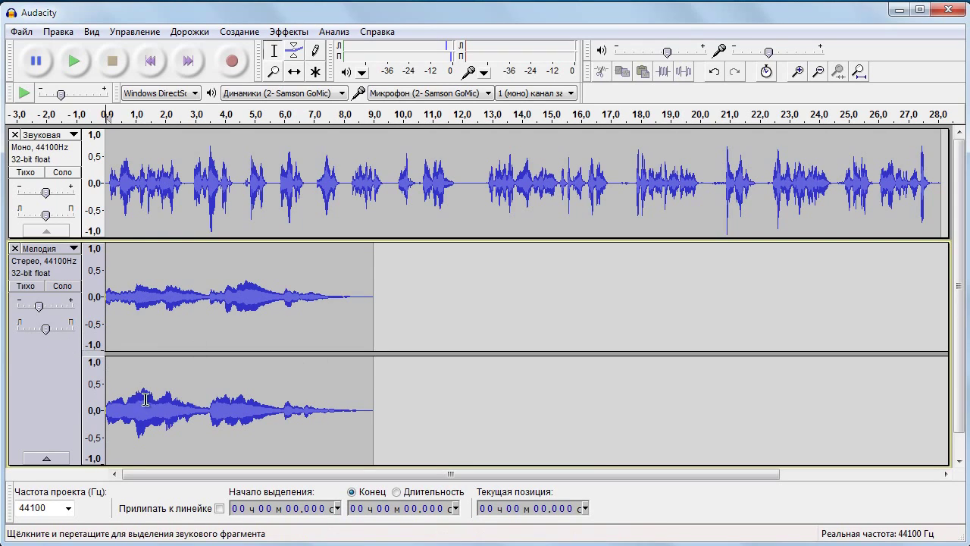
click(73, 61)
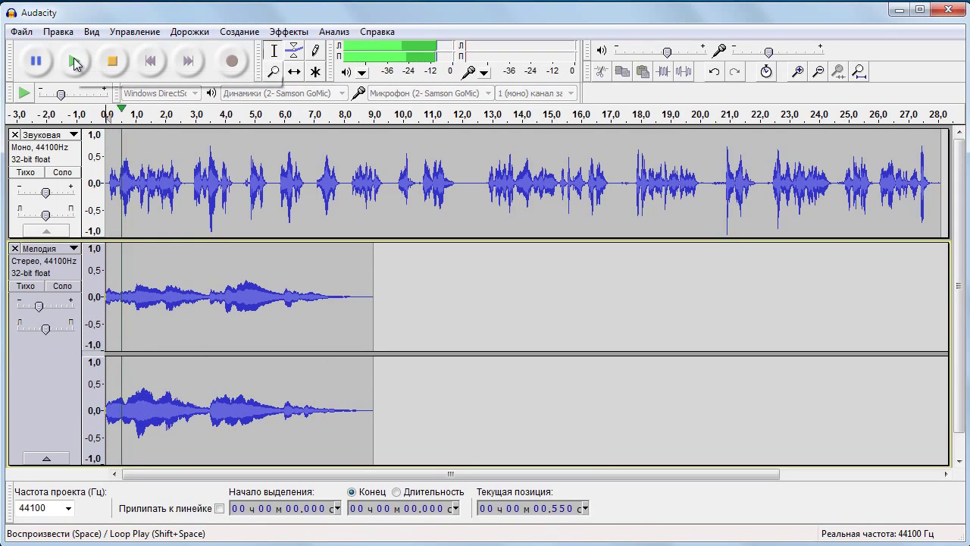
click(112, 61)
drag(32, 309, 30, 309)
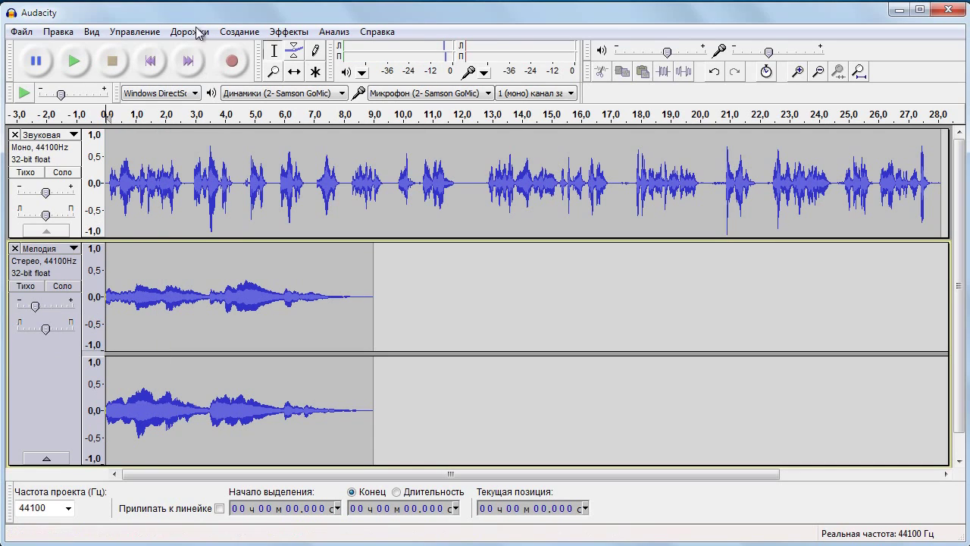
click(76, 62)
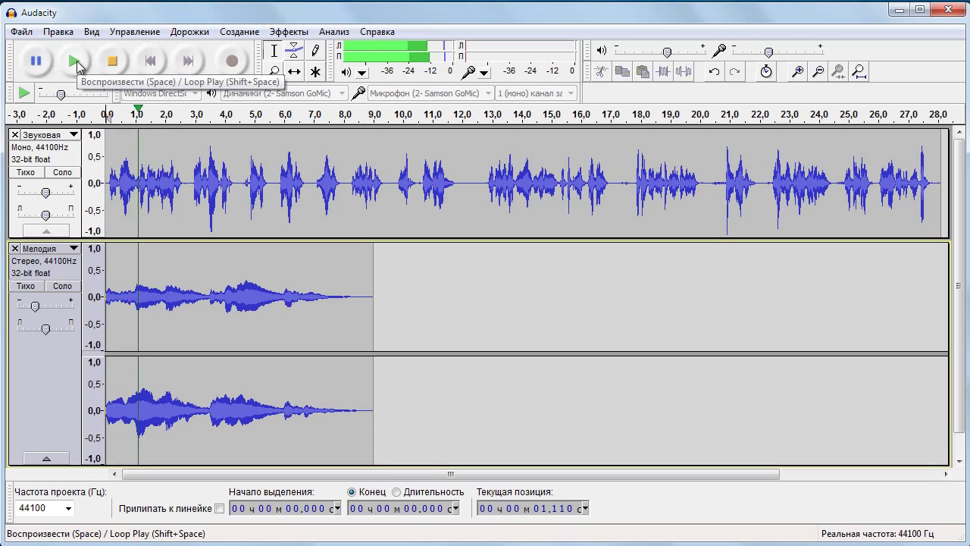
click(118, 65)
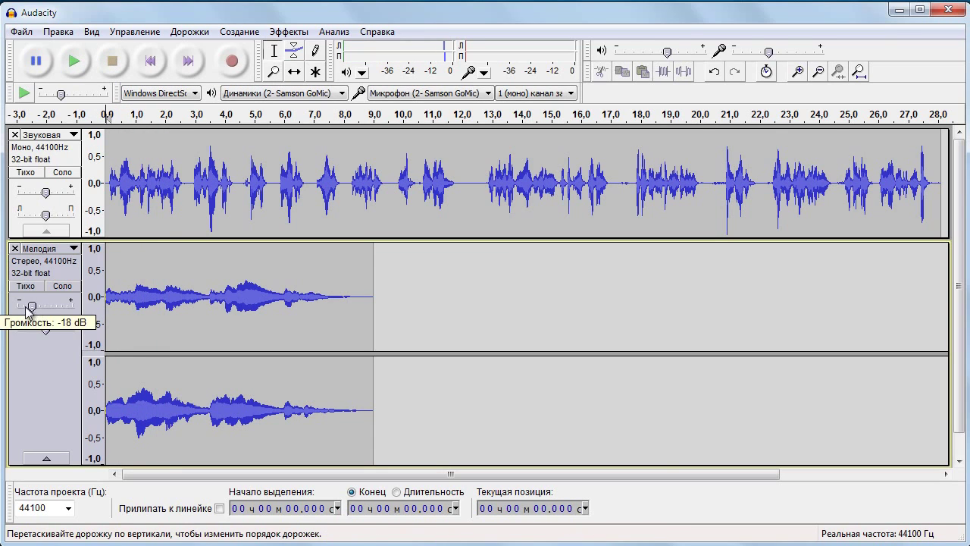
click(75, 61)
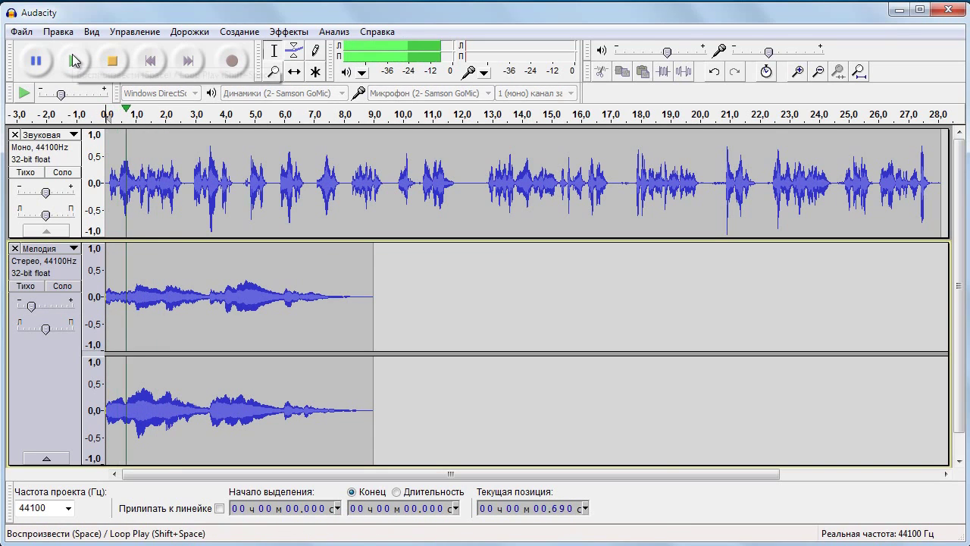
click(110, 62)
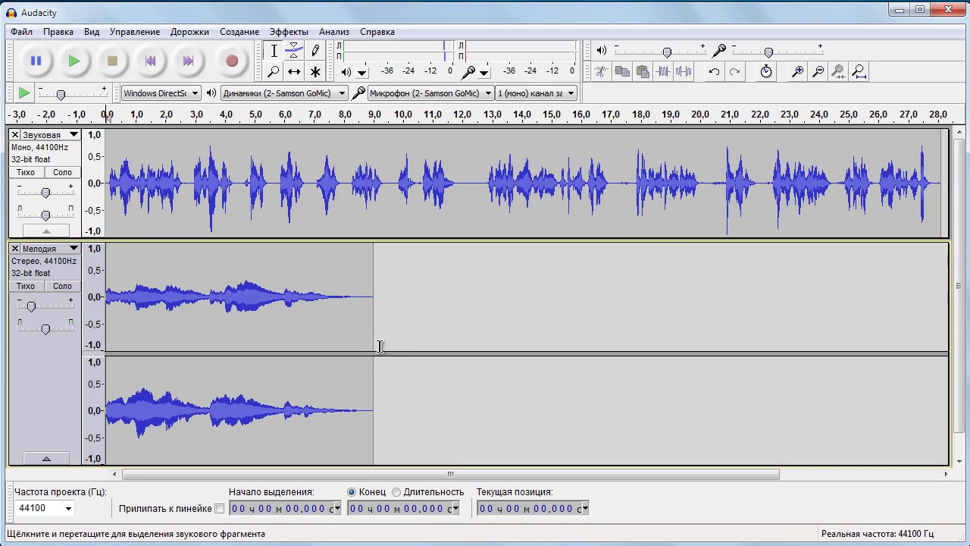
Select the entire melody clip from its end back to the start and copy it.
drag(378, 345, 104, 343)
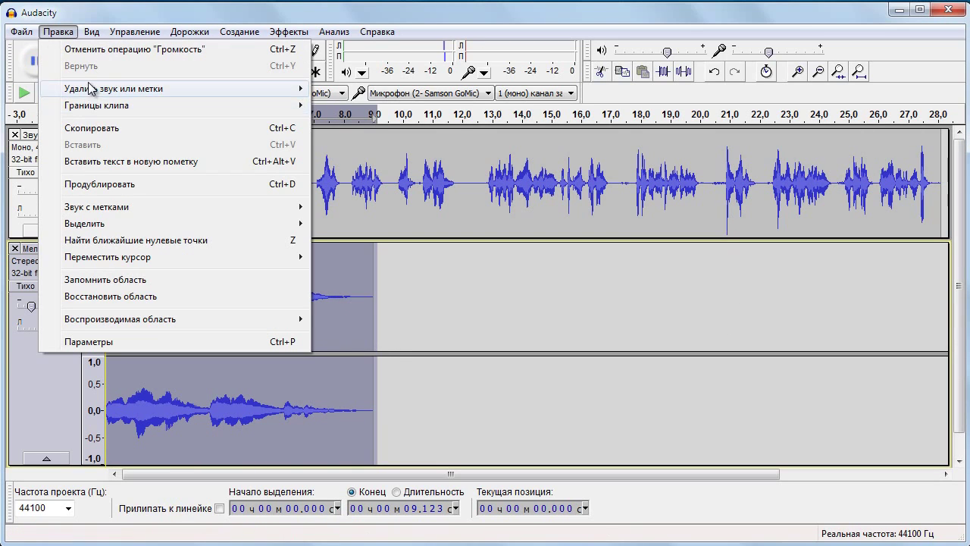
click(57, 31)
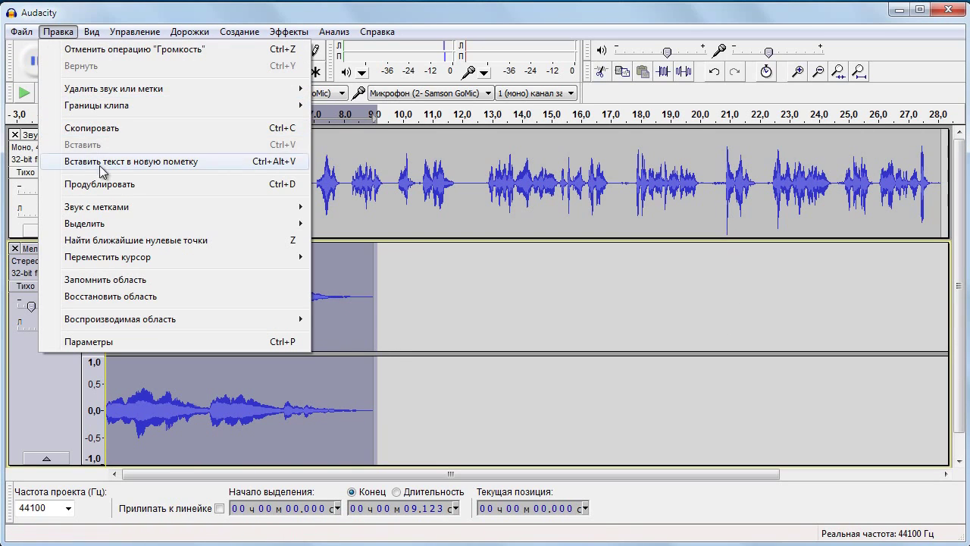
click(104, 128)
Try to paste the copied stereo melody at the 9-second mark while the mono voice track is active.
click(373, 282)
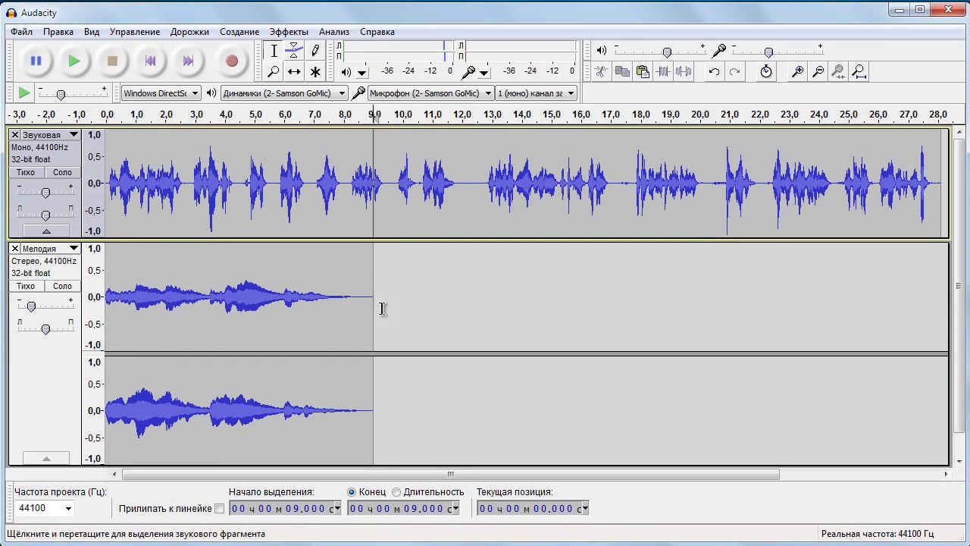
click(57, 31)
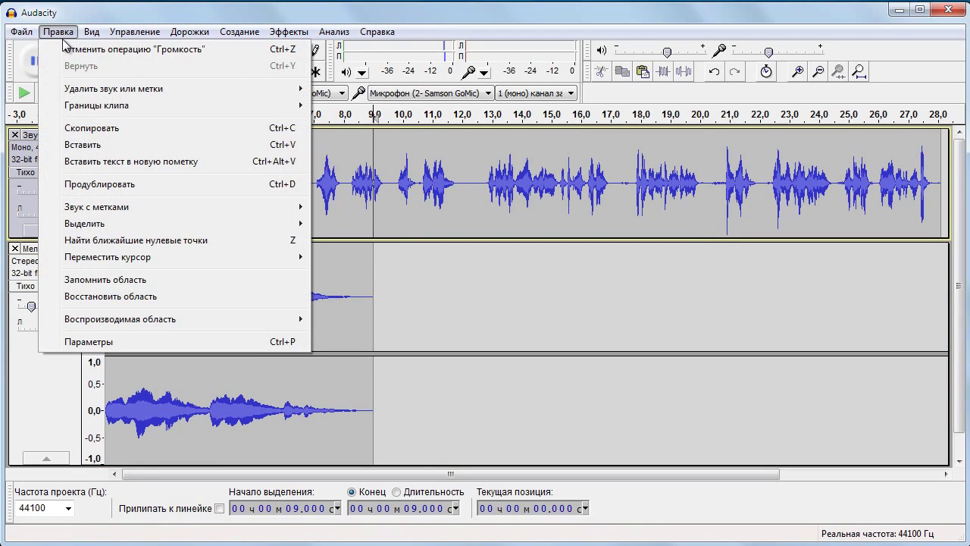
click(88, 145)
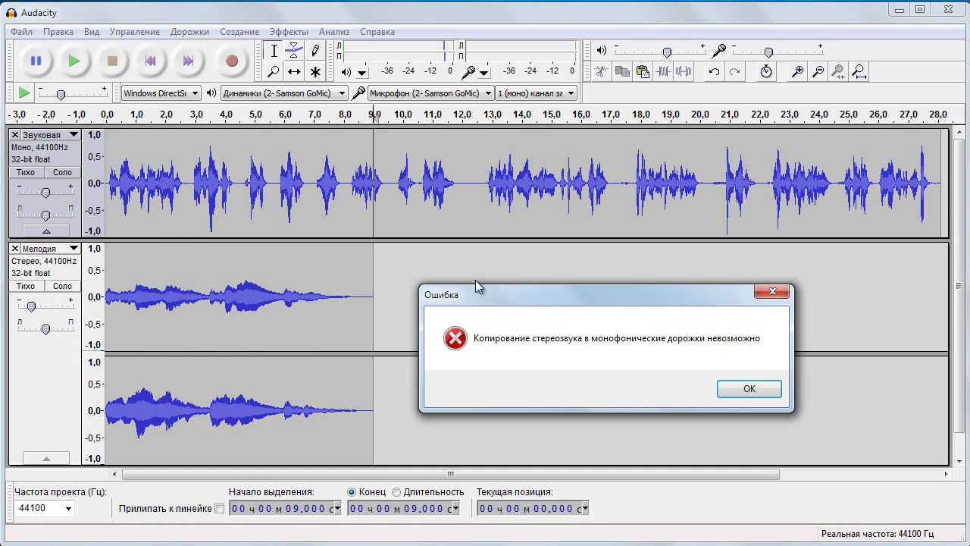
key(Return)
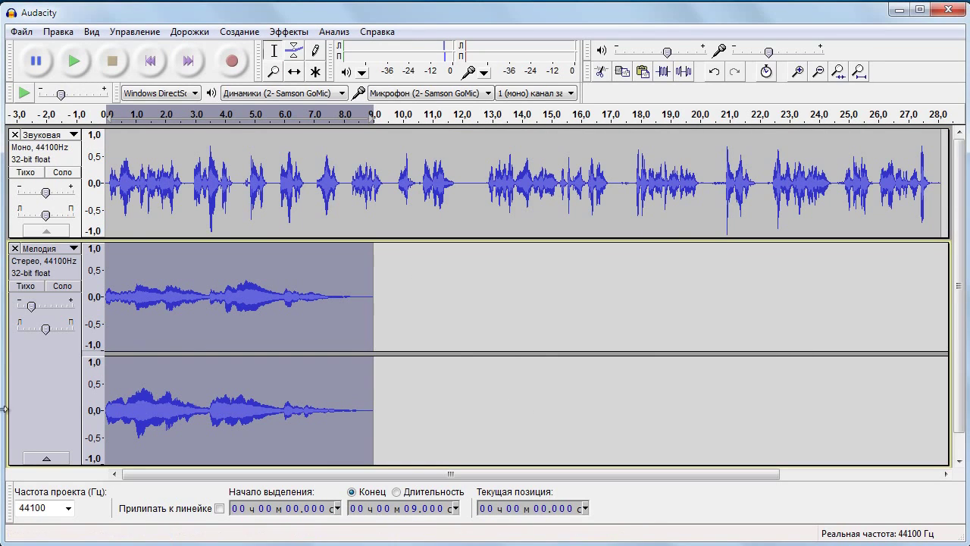
Make the melody track active and paste the copied melody twice, at 9 seconds and at 18 seconds, end to end.
click(80, 157)
click(37, 416)
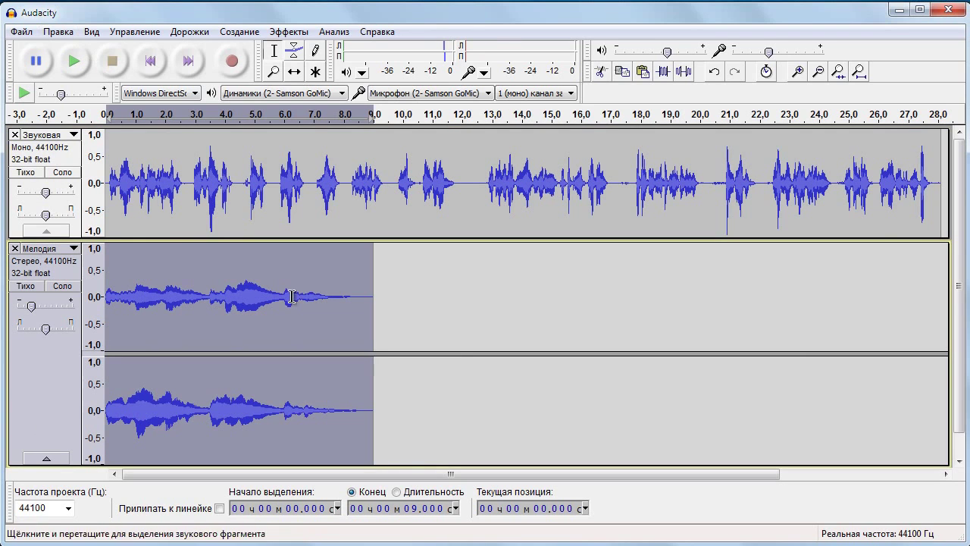
click(373, 409)
click(58, 32)
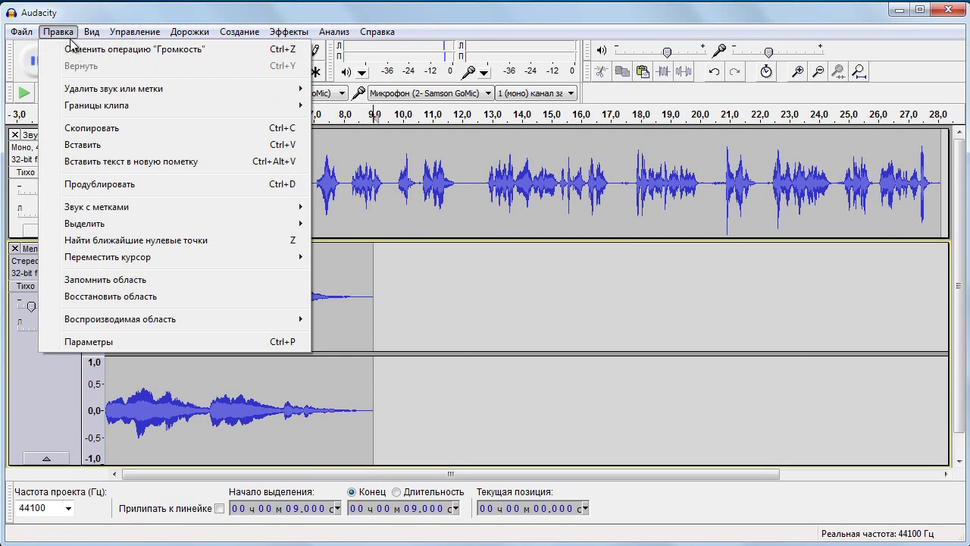
click(79, 142)
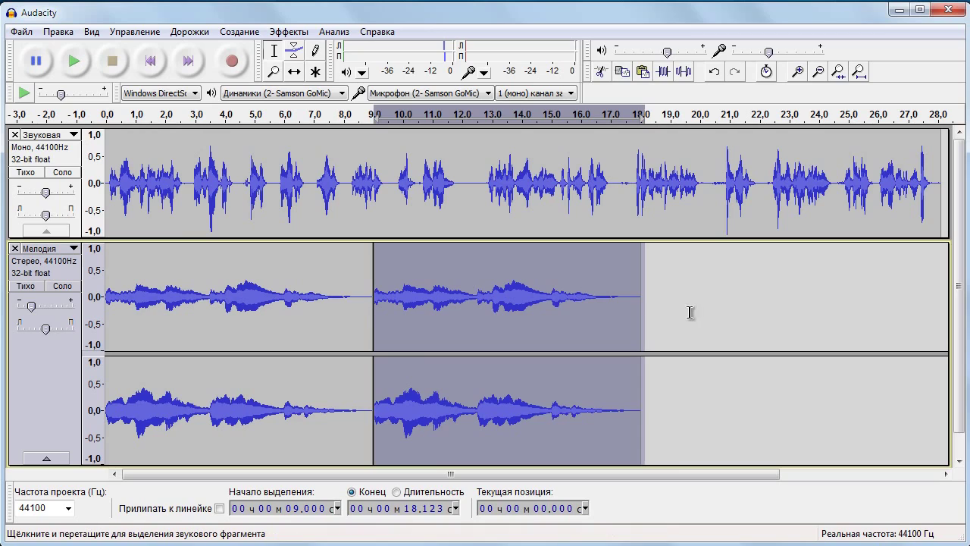
click(642, 298)
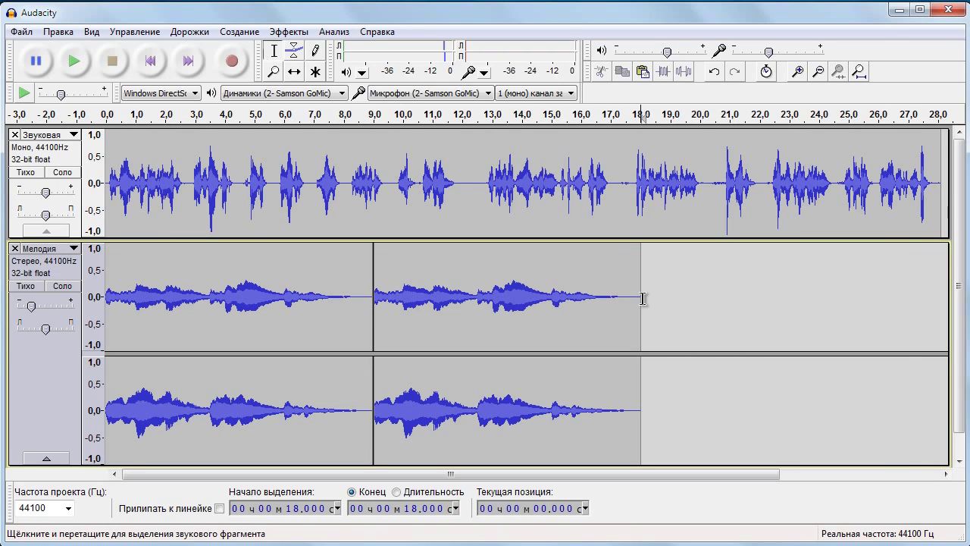
key(ctrl+v)
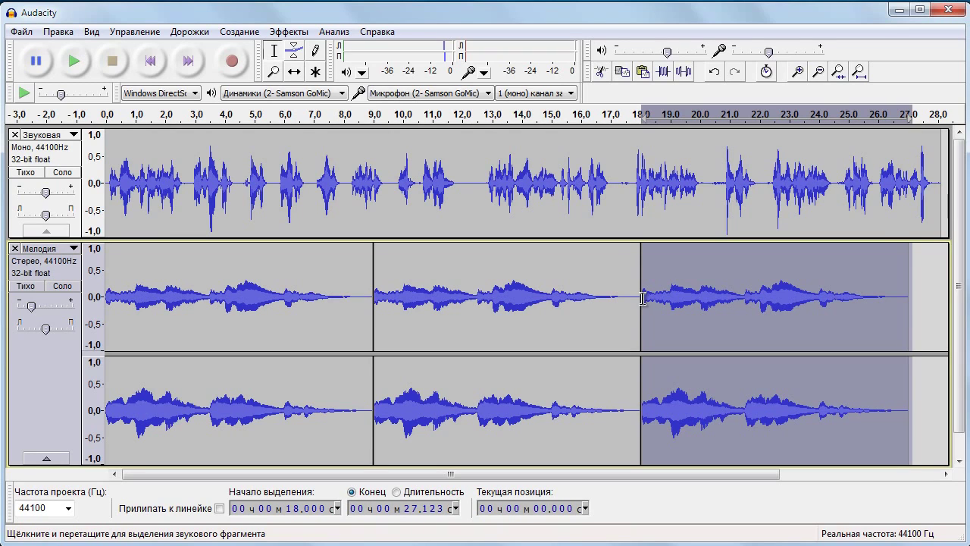
Paste another melody copy at 27 seconds and undo that last paste.
click(907, 303)
key(ctrl+v)
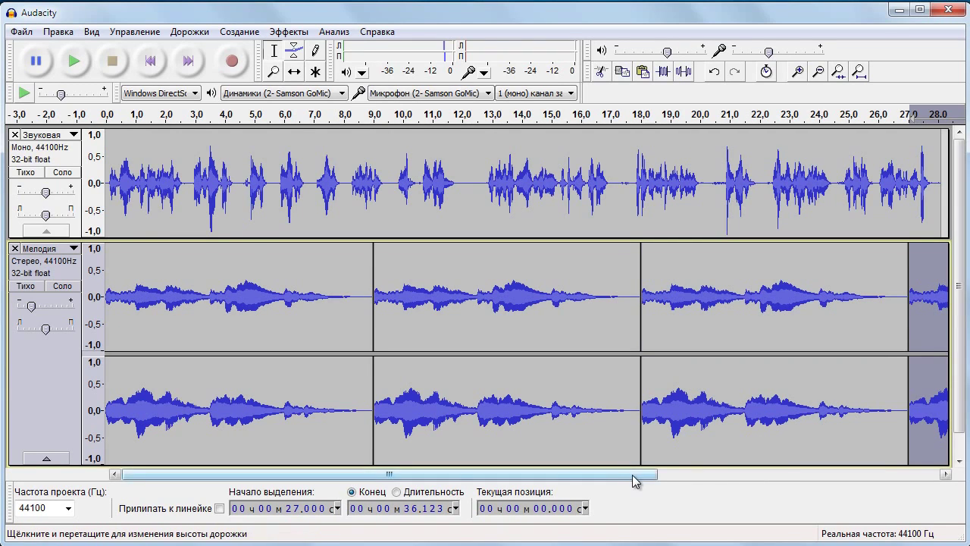
drag(632, 474, 873, 475)
key(ctrl+z)
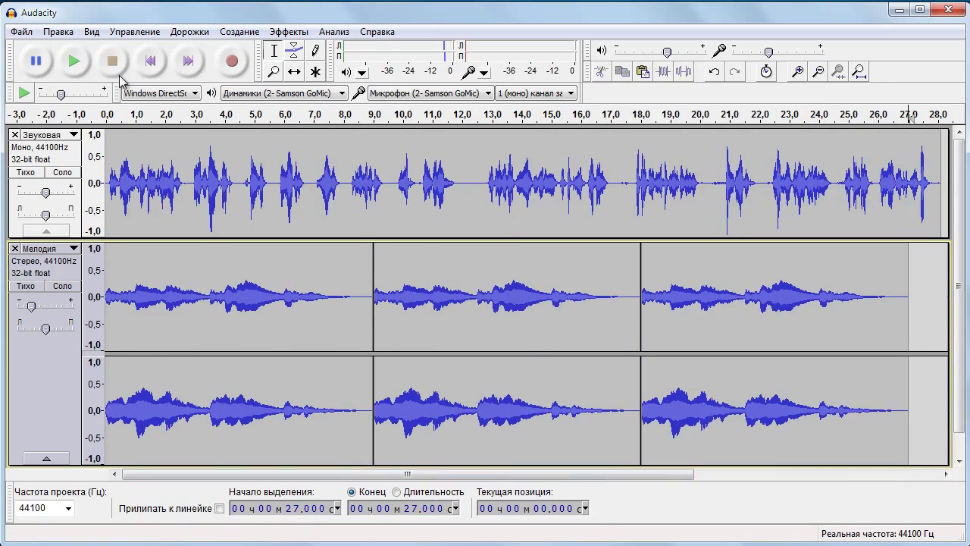
Play the voice with the repeated melody from the beginning and stop playback after checking the mix.
click(151, 62)
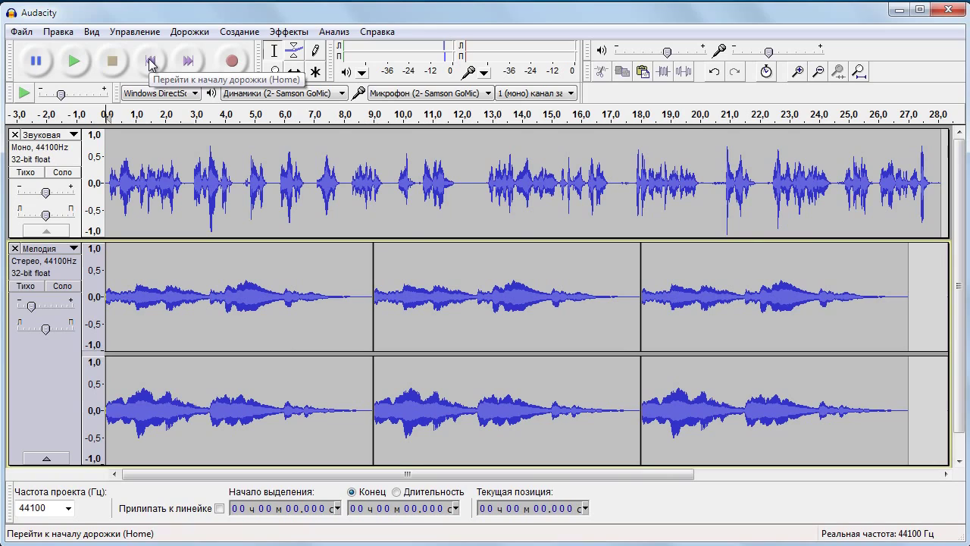
click(74, 63)
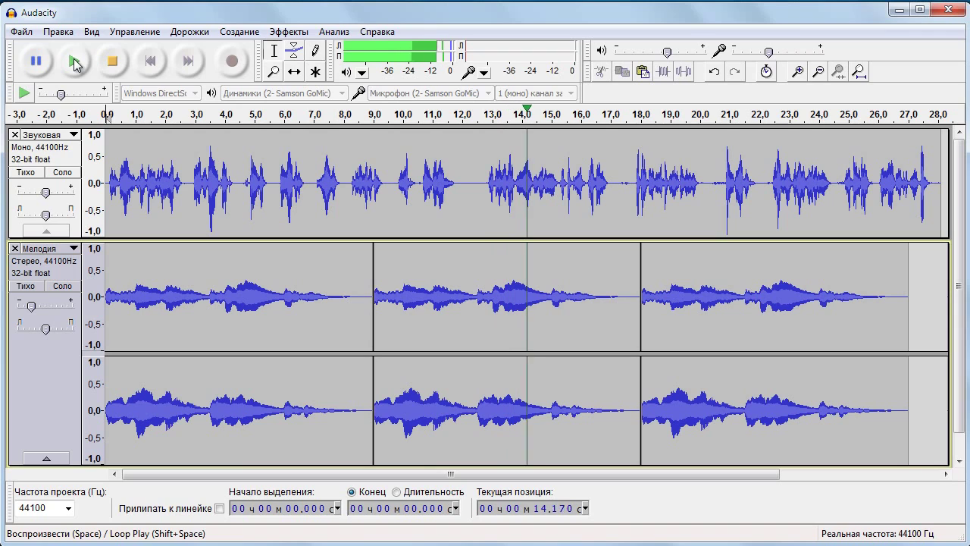
click(114, 62)
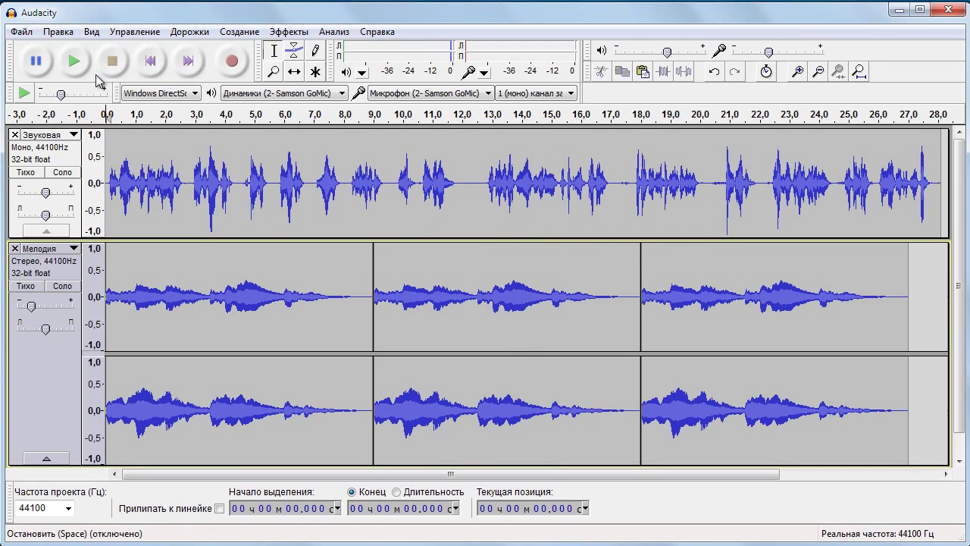
Export the mix to the desktop as a stereo MP3 named "Мой голос с мелодией", entering "с мелодией" in the track title metadata.
click(21, 31)
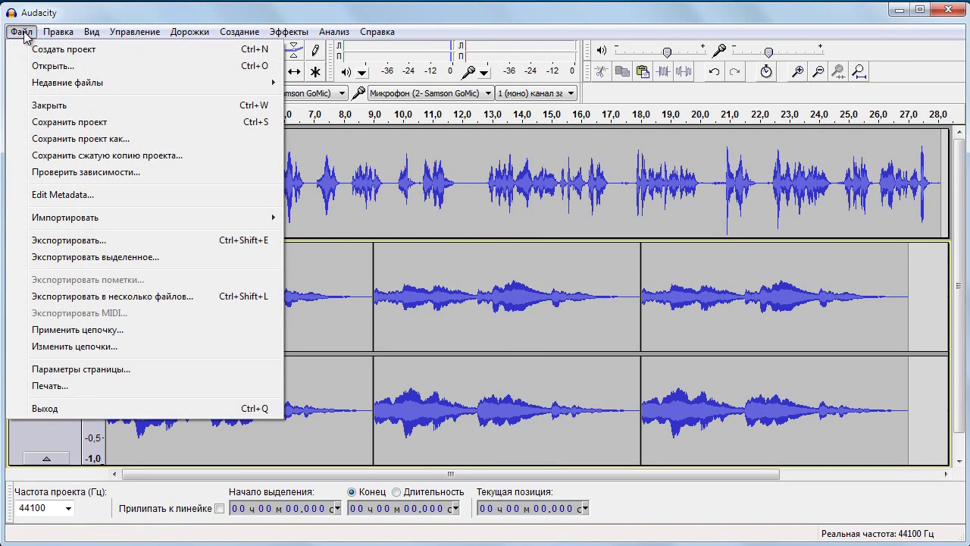
click(68, 239)
text(Мой голос с мелодией)
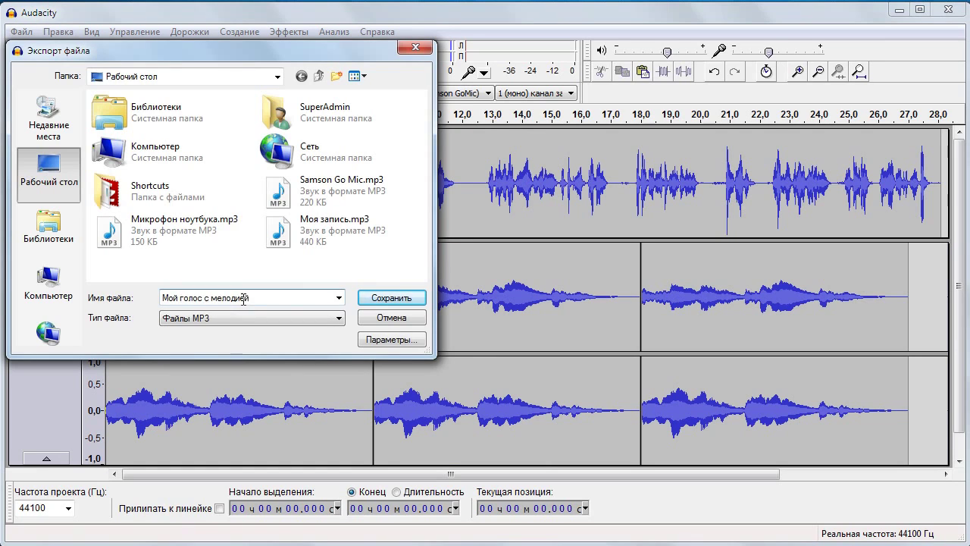
click(390, 299)
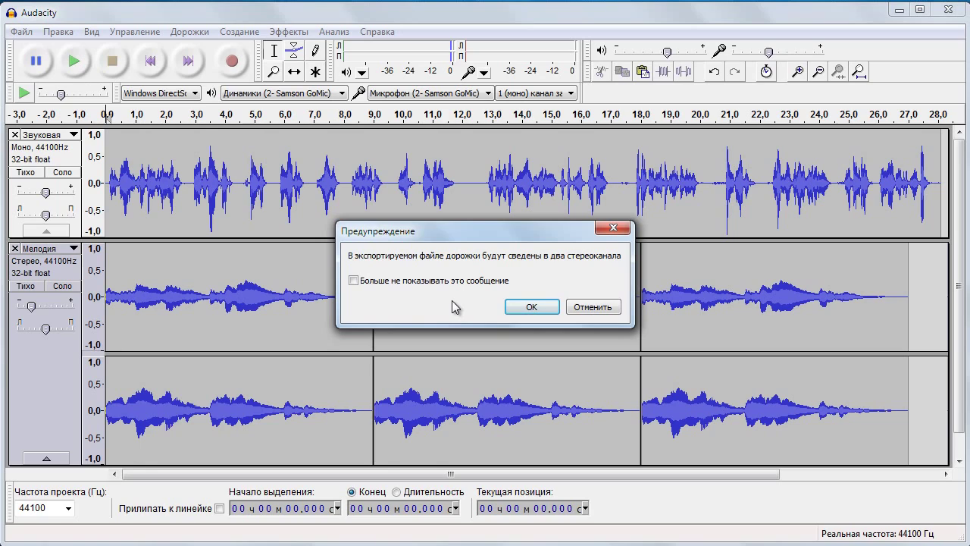
click(528, 307)
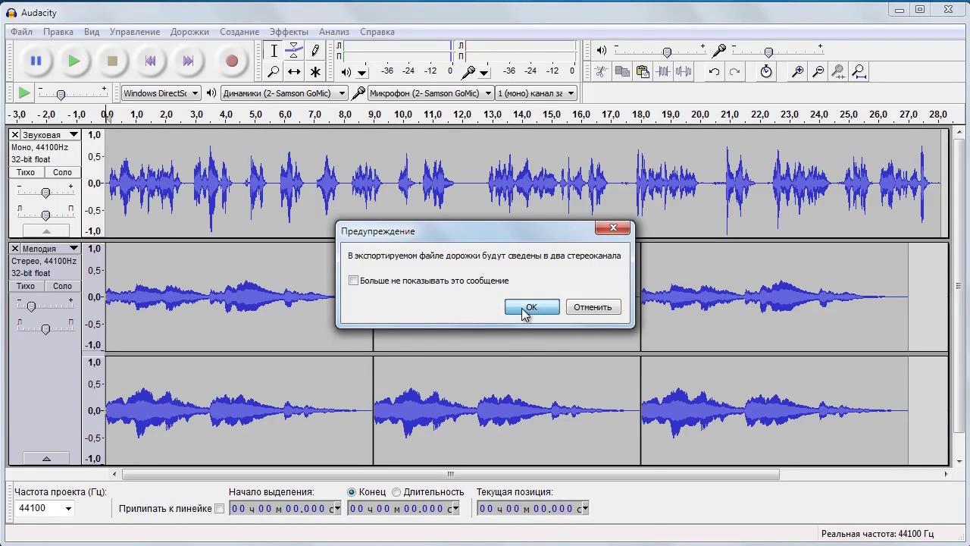
click(250, 161)
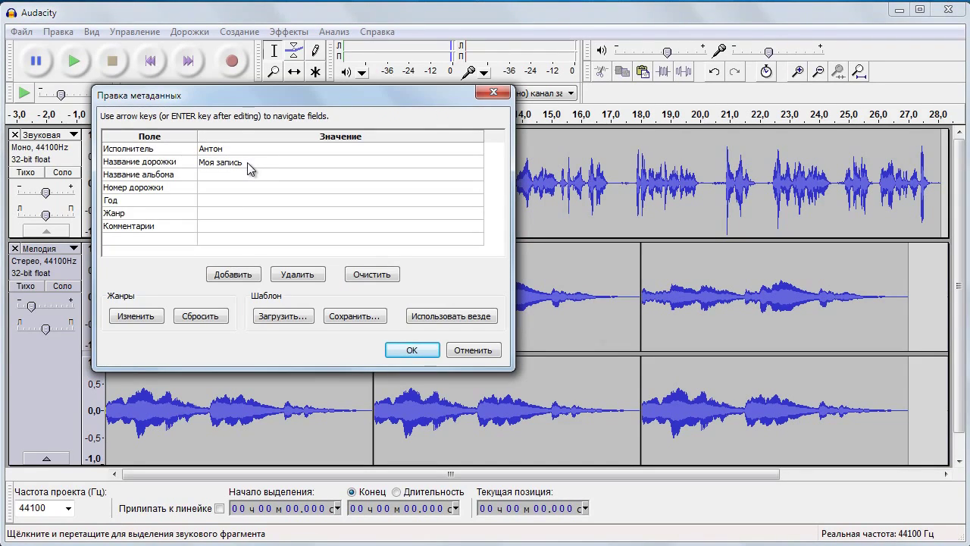
text(с мелодией)
click(411, 350)
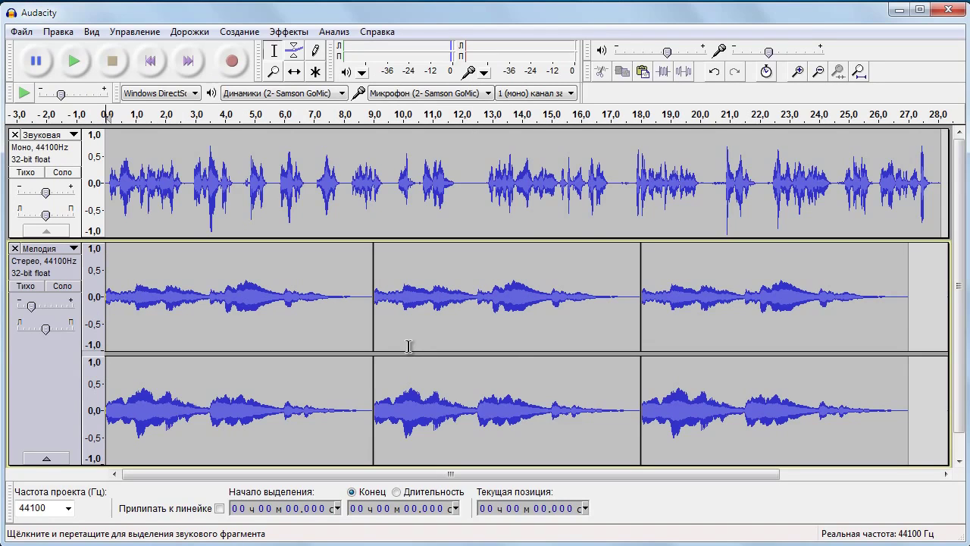
Switch to the desktop, place "Мой голос с мелодией.mp3" beneath "Моя запись.mp3" and play it.
click(892, 10)
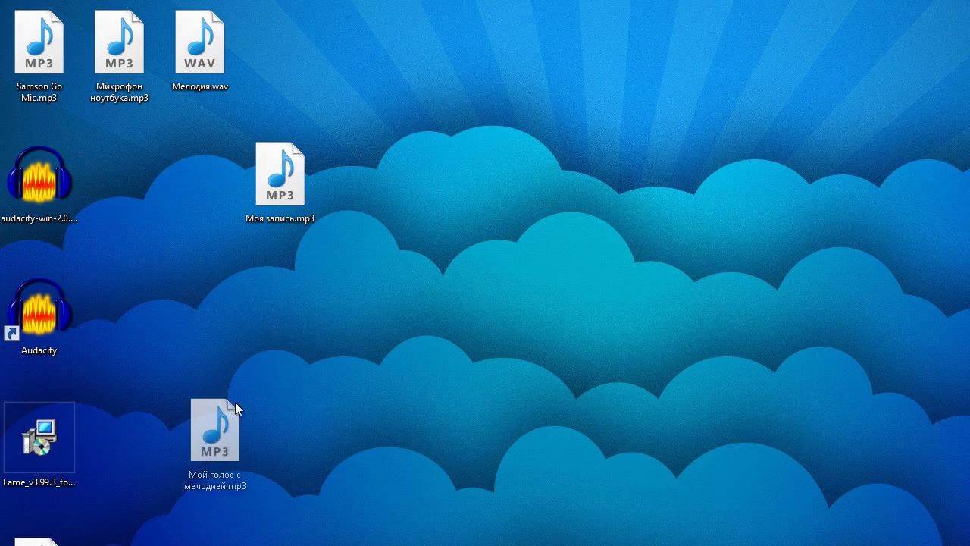
drag(234, 407, 301, 284)
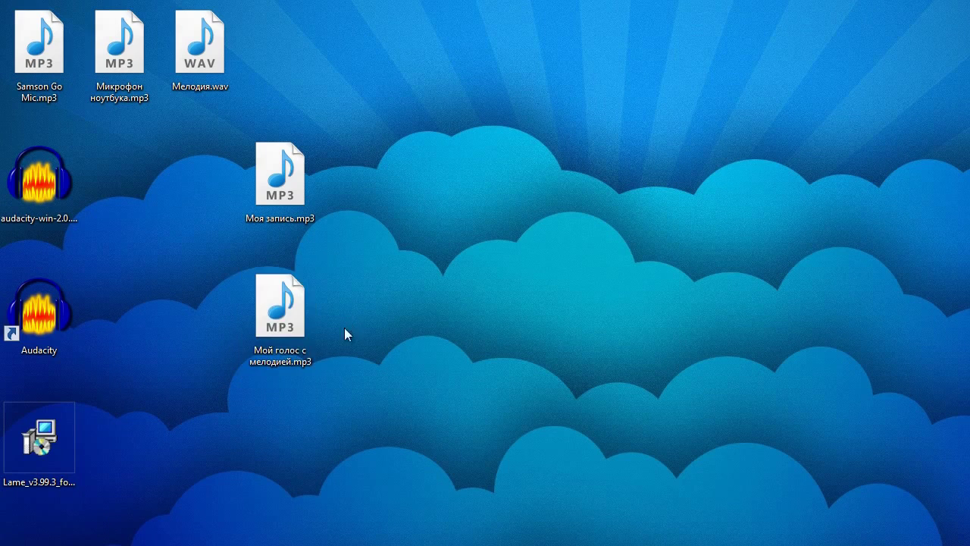
double_click(283, 319)
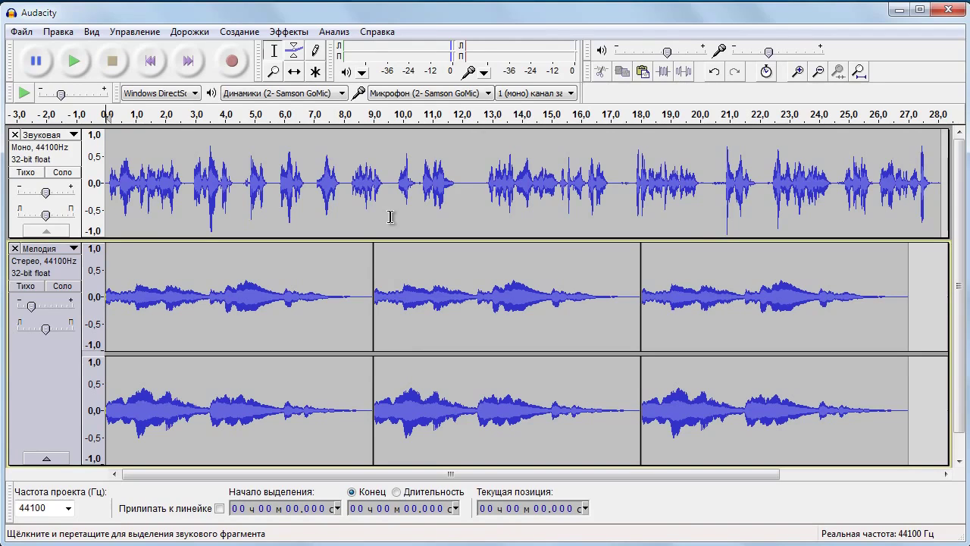
Save the Audacity project to the desktop as "Проект записи" and close the program.
click(11, 34)
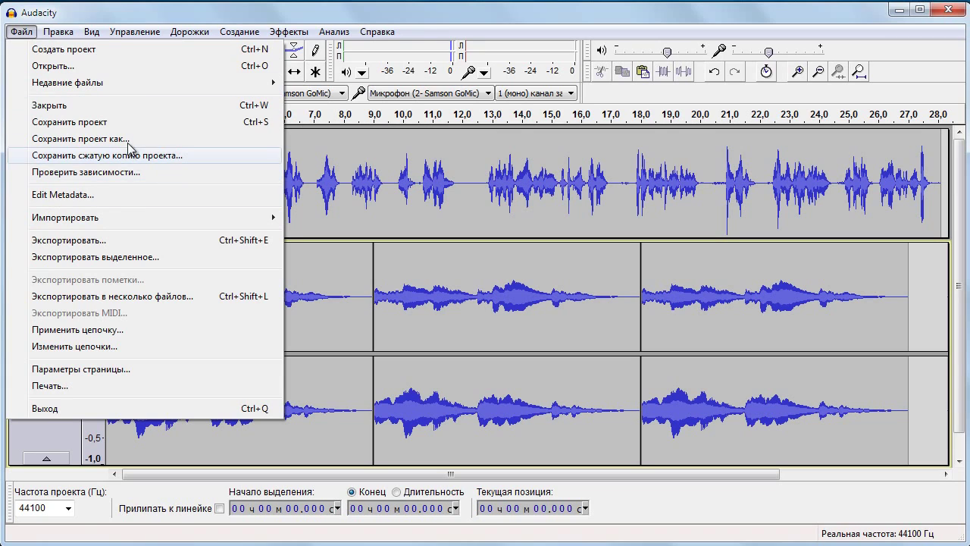
click(109, 125)
click(591, 338)
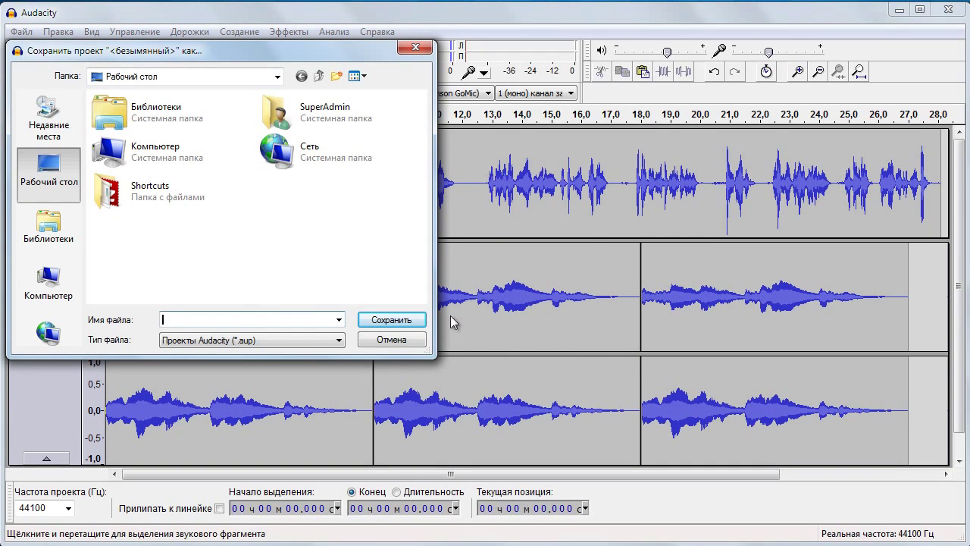
text(Проект записи)
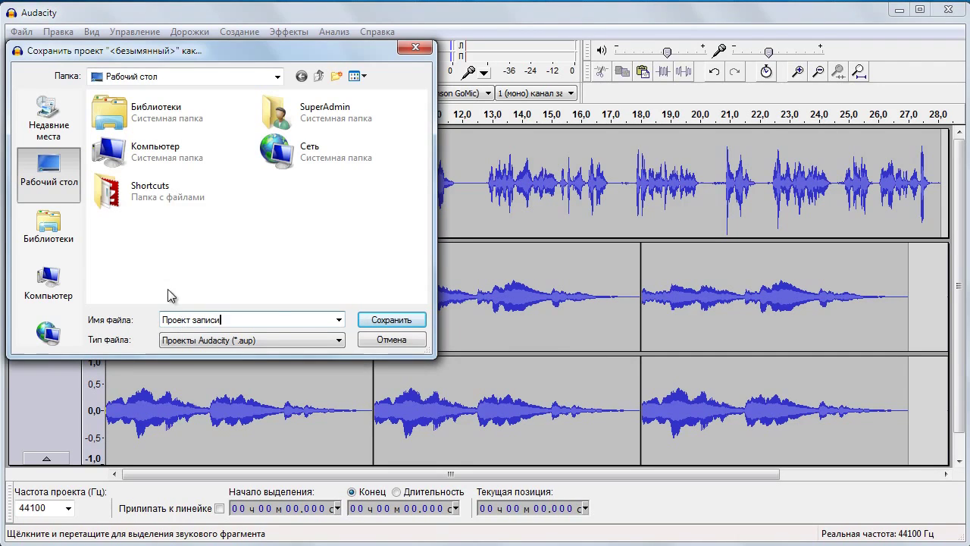
click(391, 320)
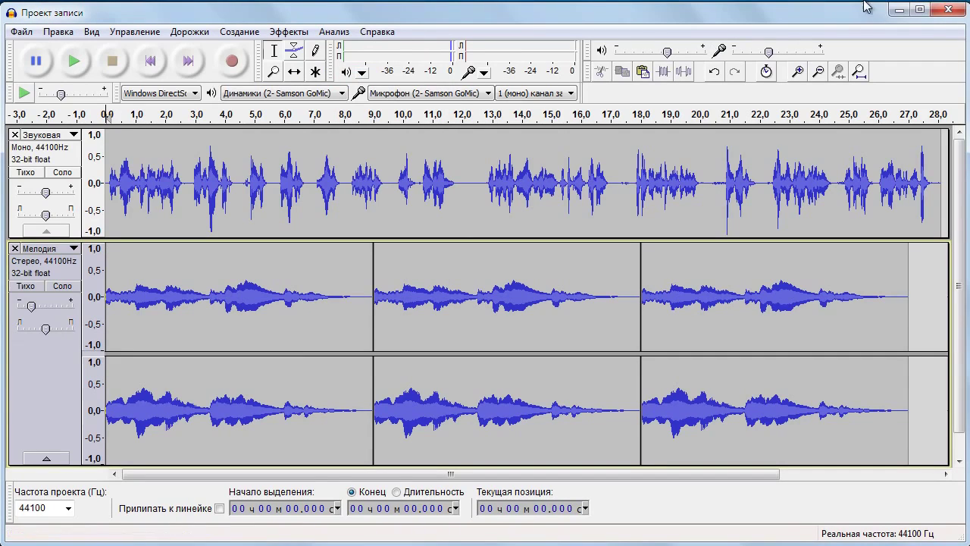
click(955, 14)
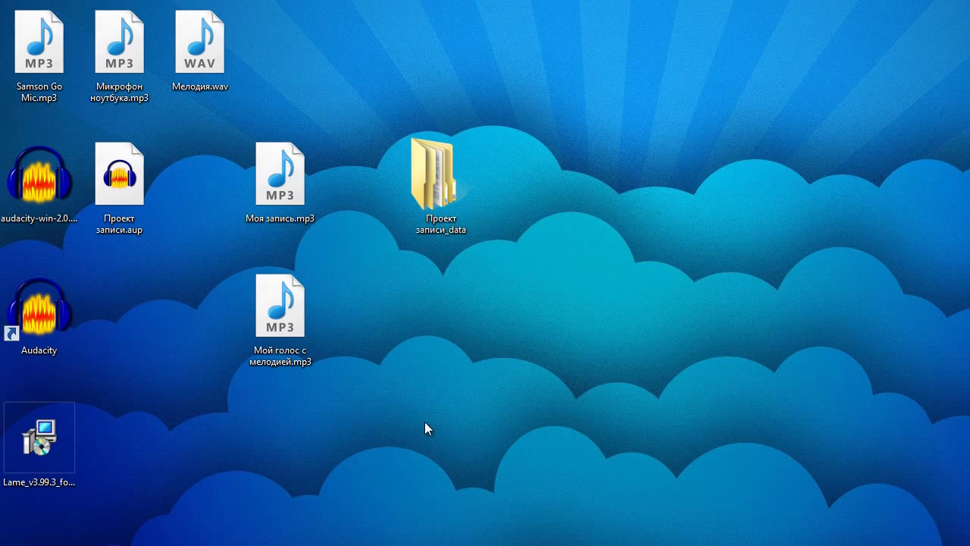
Arrange the "Проект записи_data" folder and the "Проект записи.aup" file side by side in the desktop's top row.
drag(134, 234, 610, 196)
drag(428, 164, 433, 28)
drag(616, 209, 538, 65)
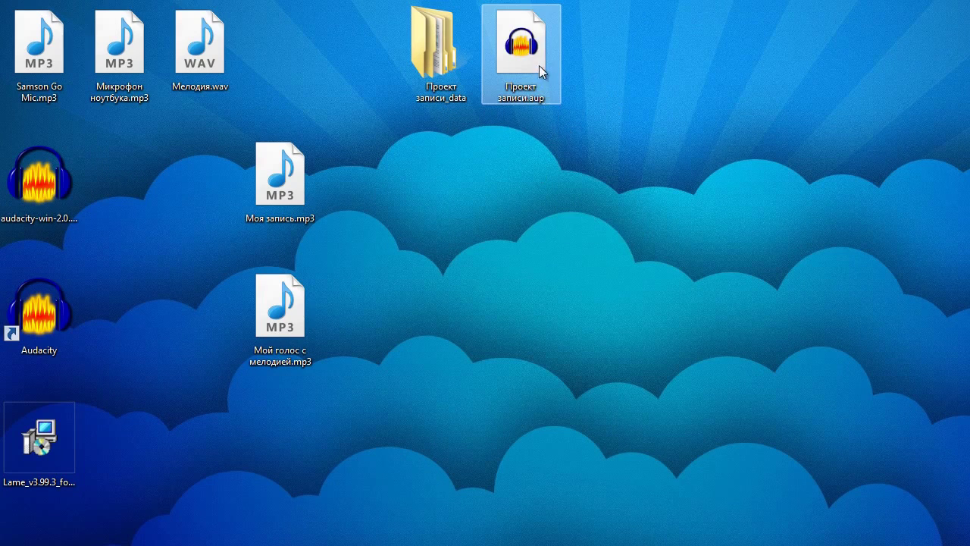
click(526, 227)
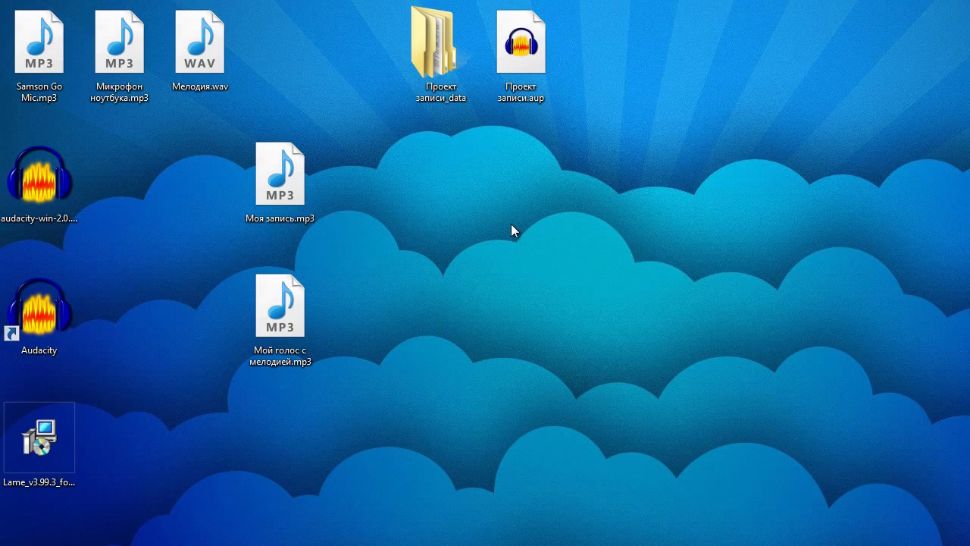
Examine the "Проект записи_data" folder and open the "Проект записи.aup" project file.
double_click(438, 52)
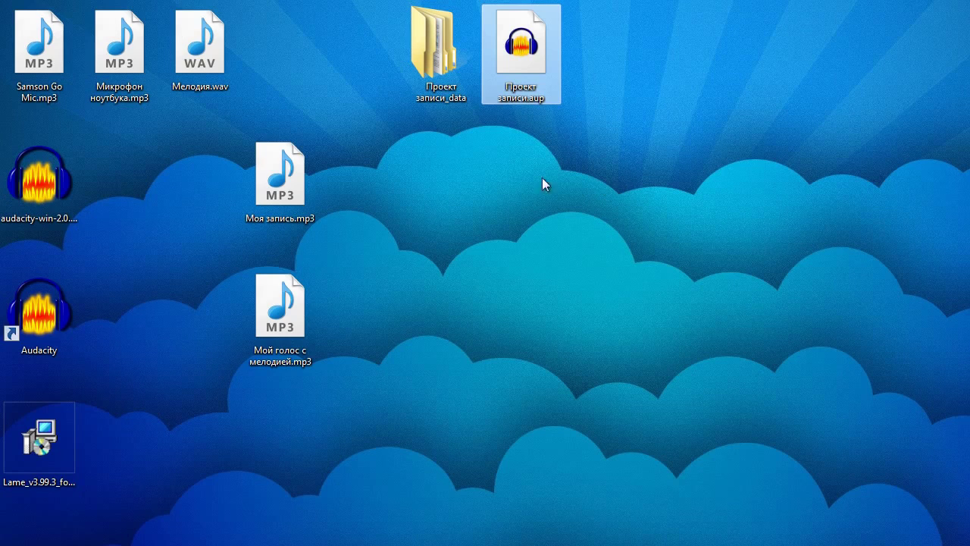
click(439, 53)
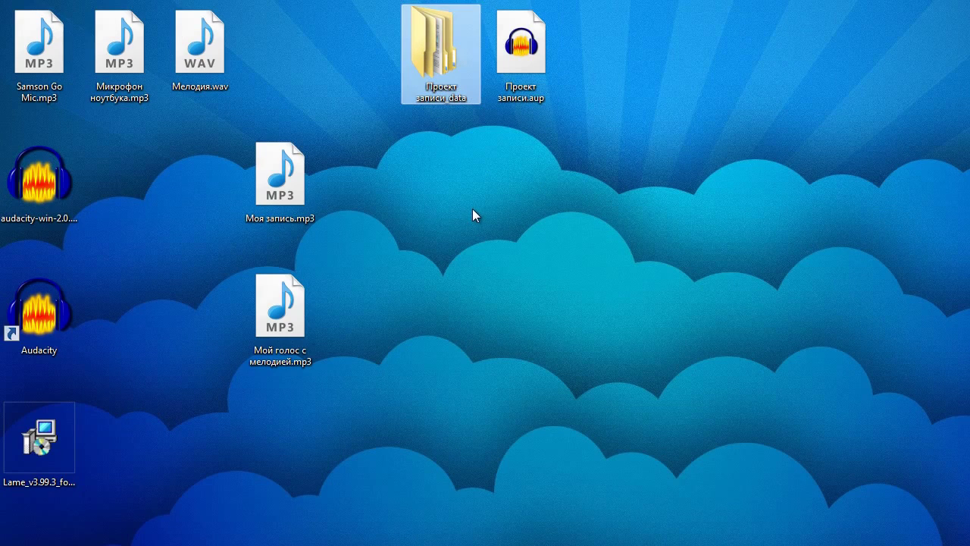
click(477, 213)
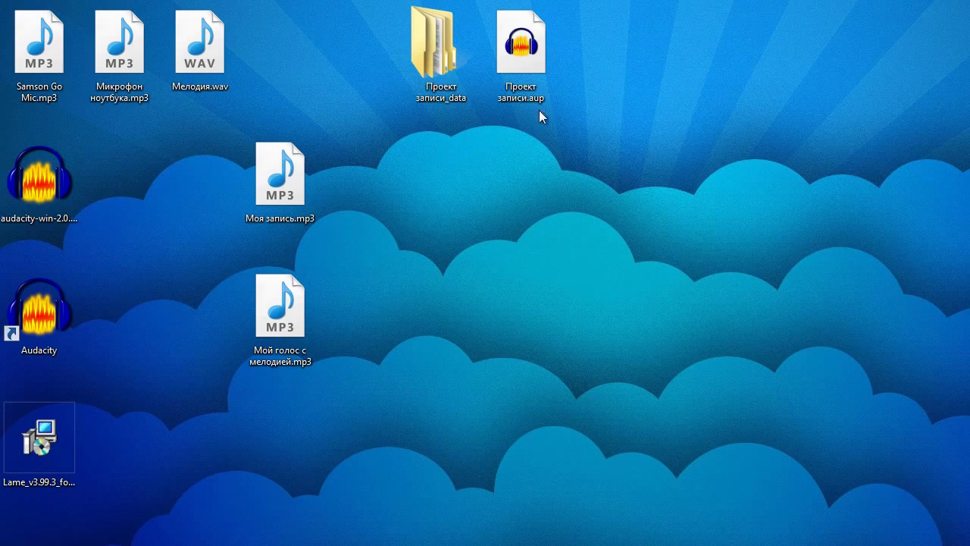
double_click(535, 66)
Play "Микрофон ноутбука.mp3" from the desktop to hear the laptop microphone's sound quality.
click(126, 57)
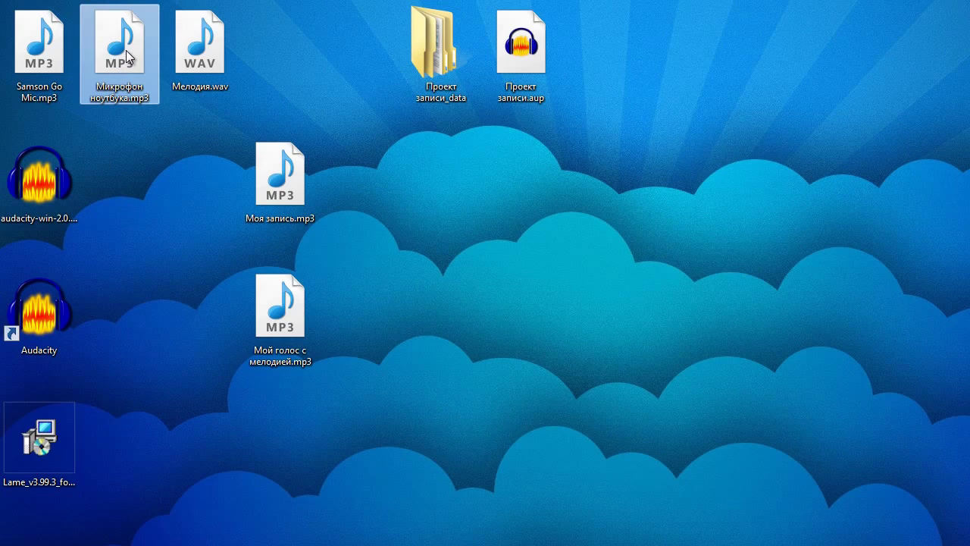
double_click(127, 57)
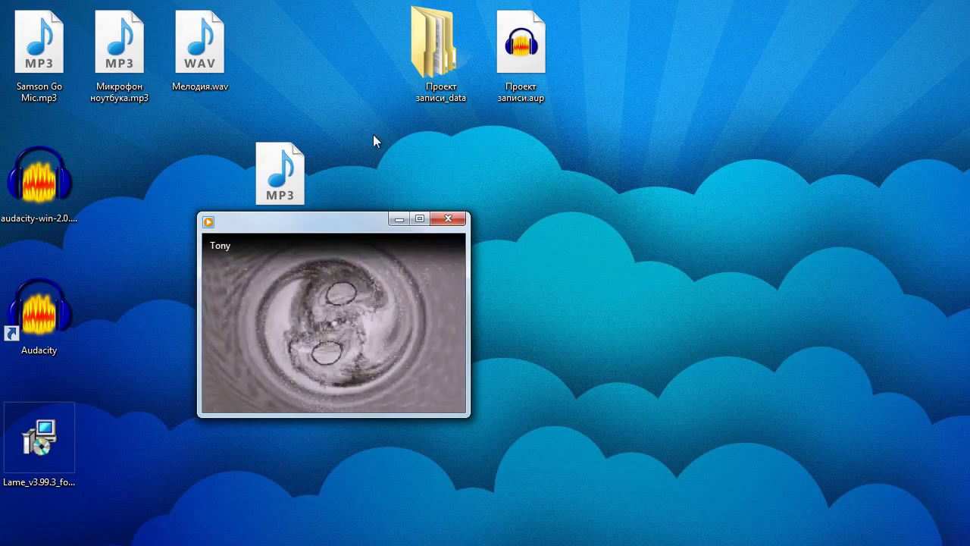
Close the laptop microphone recording, play "Samson Go Mic.mp3" to hear that microphone's sound quality, and close the player.
click(447, 219)
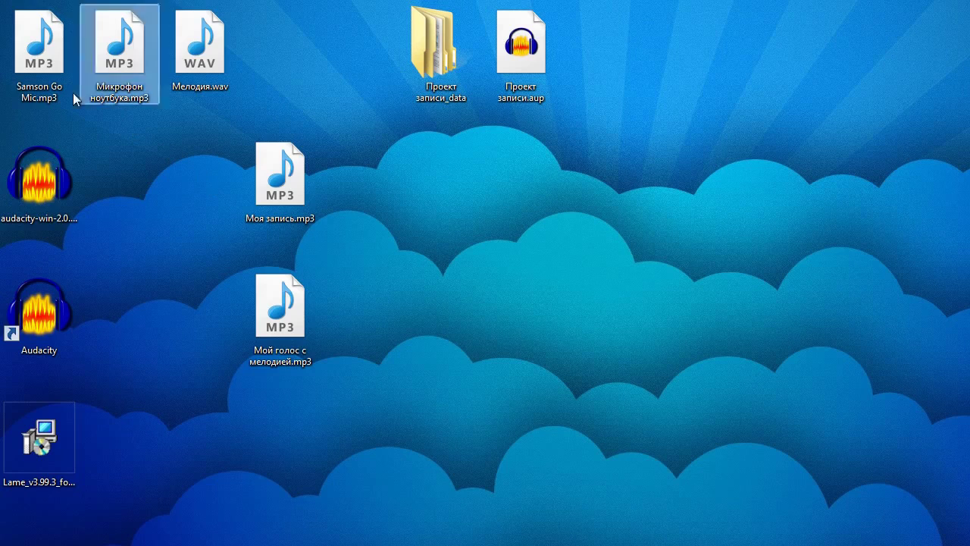
double_click(43, 65)
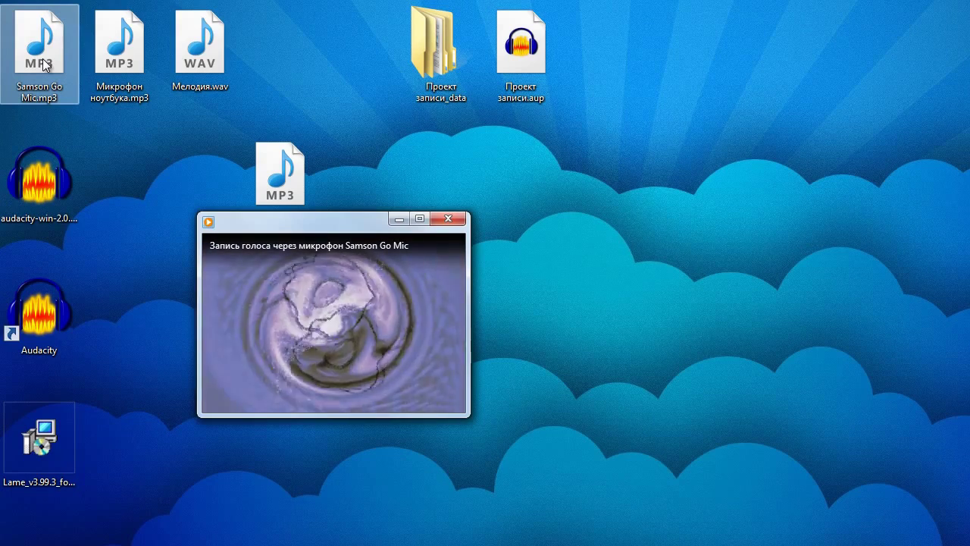
click(448, 218)
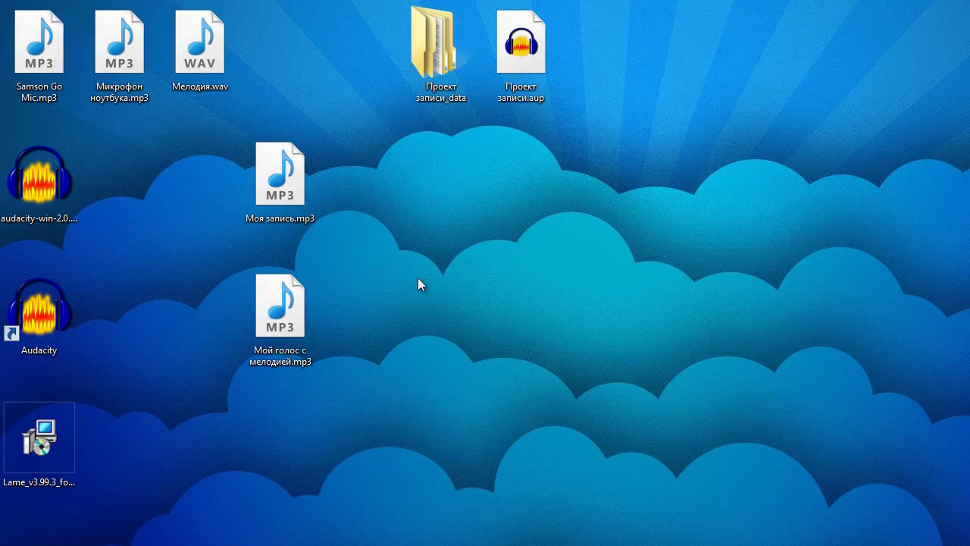
Place "Samson Go Mic.mp3" and "Микрофон ноутбука.mp3" side by side below the project folder's row, moving "Моя запись.mp3" beside the Audacity shortcut.
drag(125, 61, 441, 189)
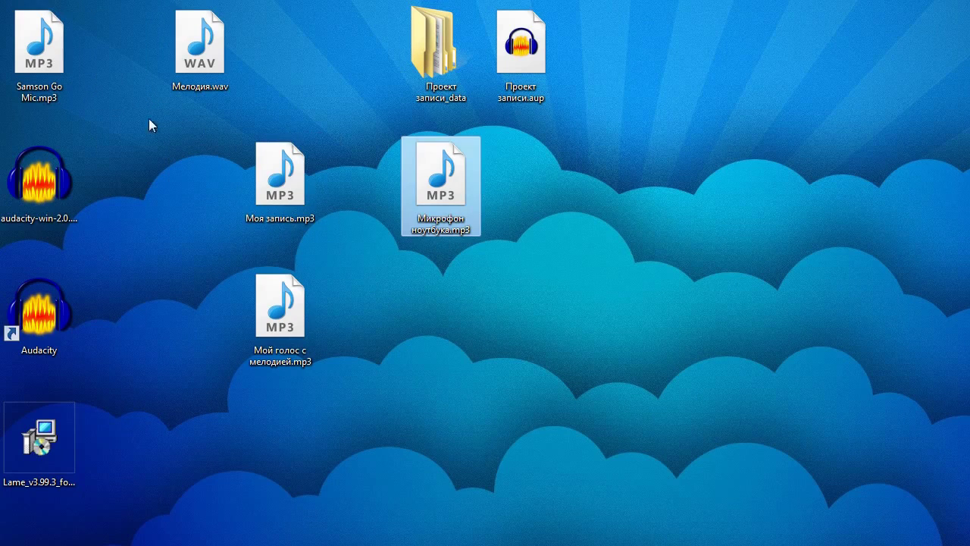
drag(282, 196, 124, 334)
drag(44, 68, 355, 206)
click(429, 271)
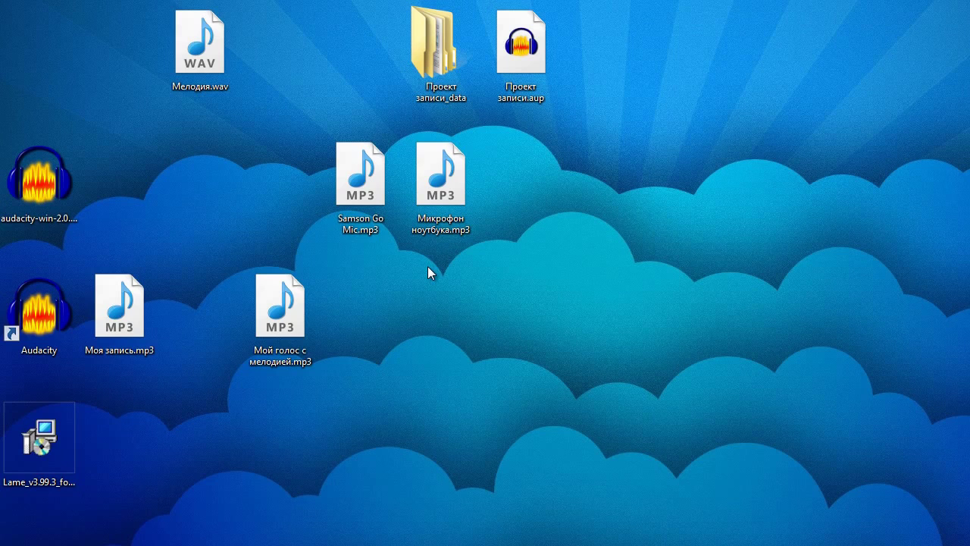
Replay "Микрофон ноутбука.mp3" and "Samson Go Mic.mp3" one after the other to compare their sound, and close the player.
double_click(444, 185)
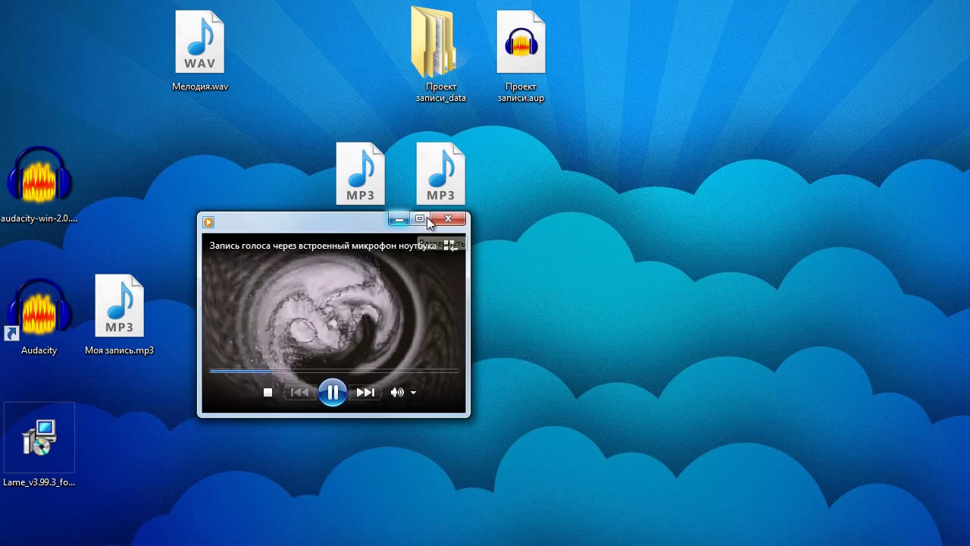
click(399, 219)
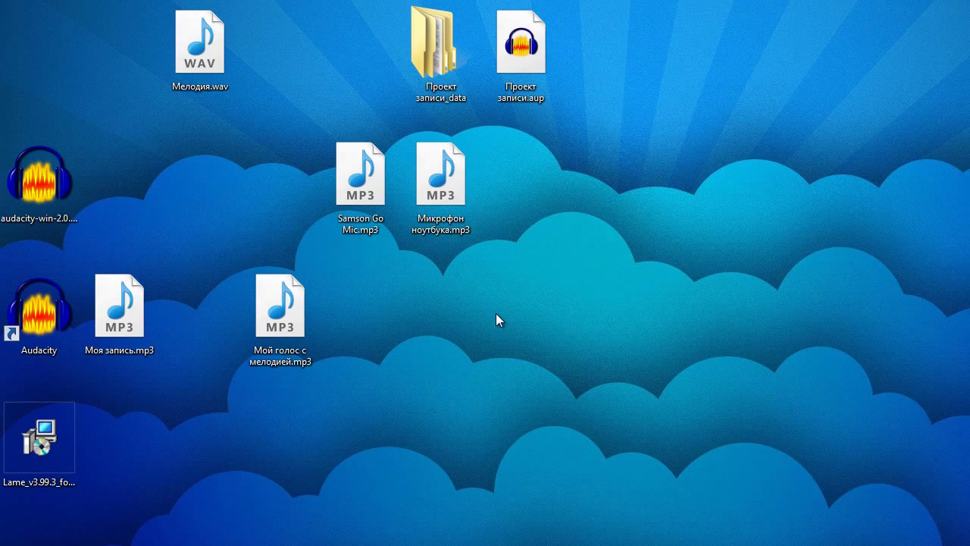
double_click(357, 195)
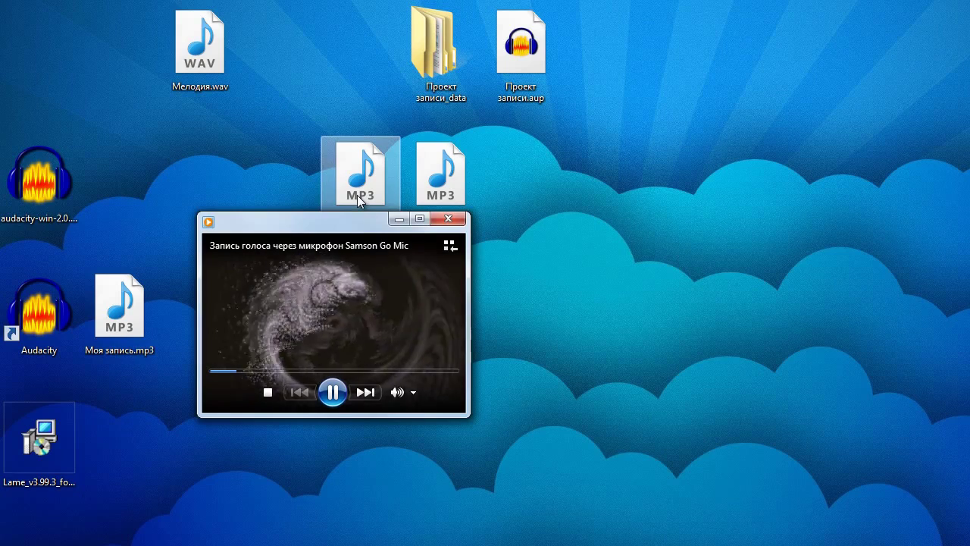
click(451, 224)
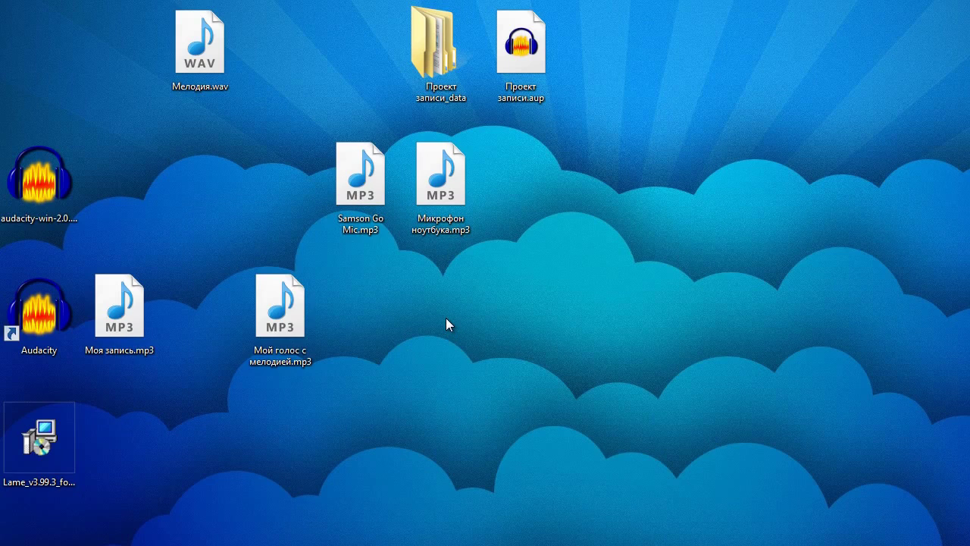